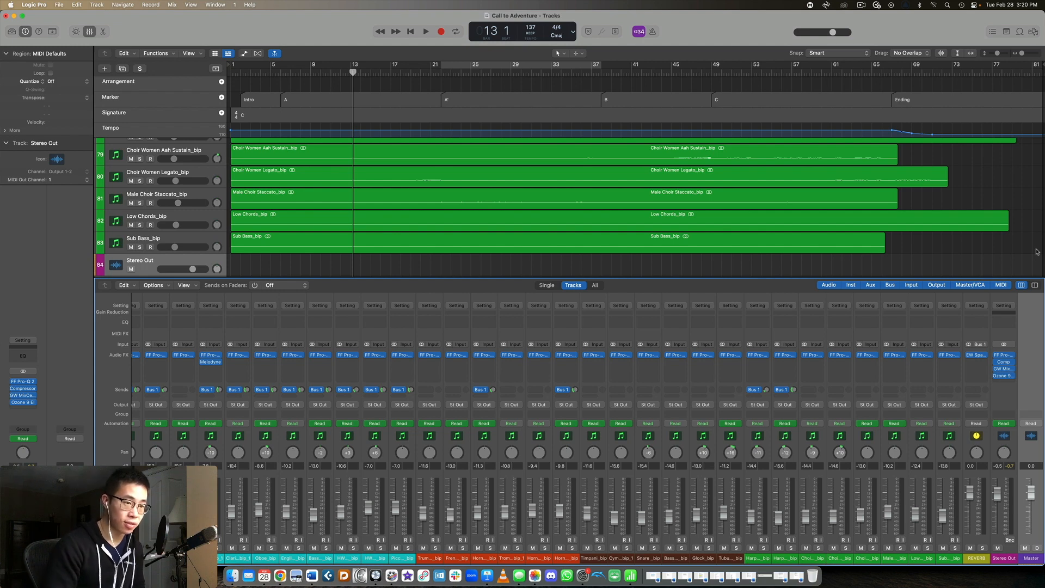
Step: Select the Stereo Out channel and look over the channel strips across the whole mixer
left_click(1009, 402)
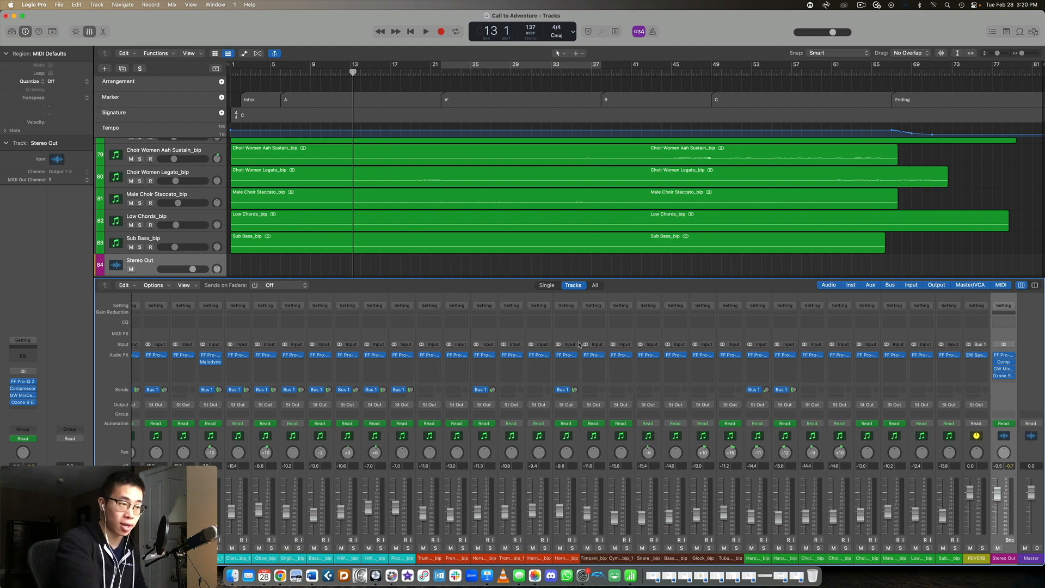
scroll(864, 331, "left", 15)
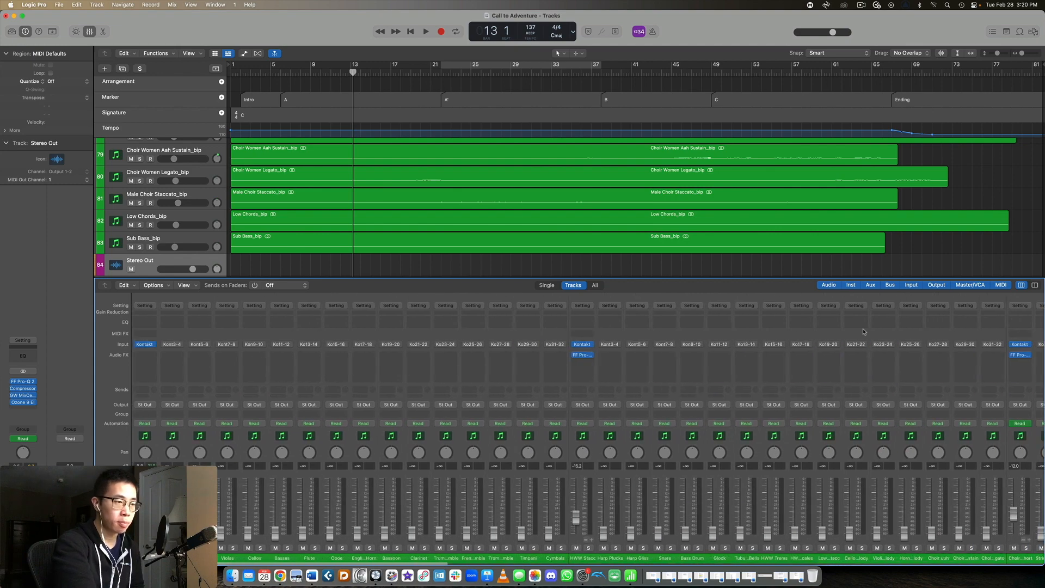
scroll(864, 331, "right", 15)
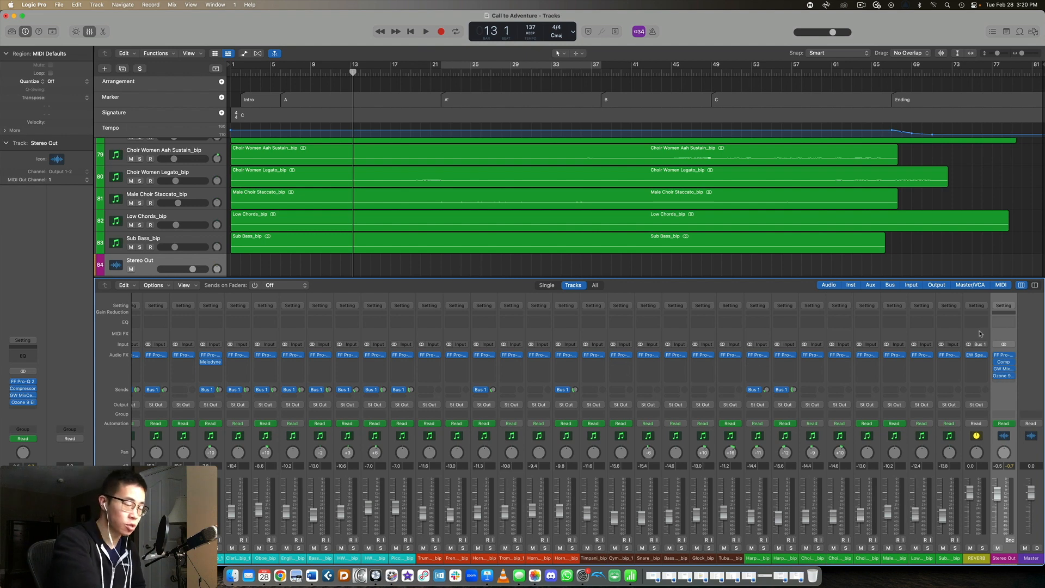
Step: Open the FF Pro-Q 2 equalizer on the Clarinet_bip_1 channel to examine its curve, and close it
left_click_drag(984, 335, 244, 356)
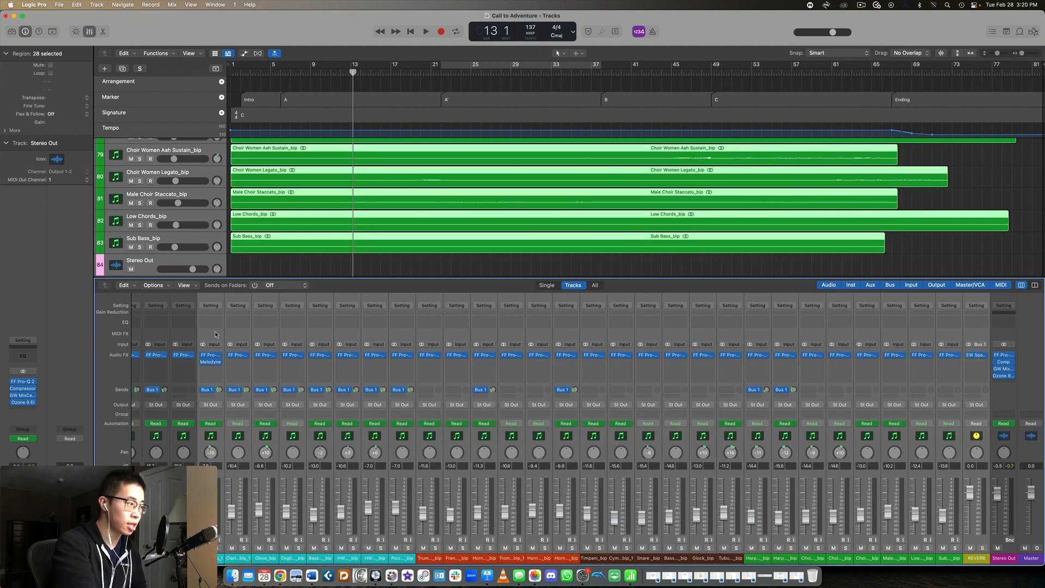
left_click(239, 357)
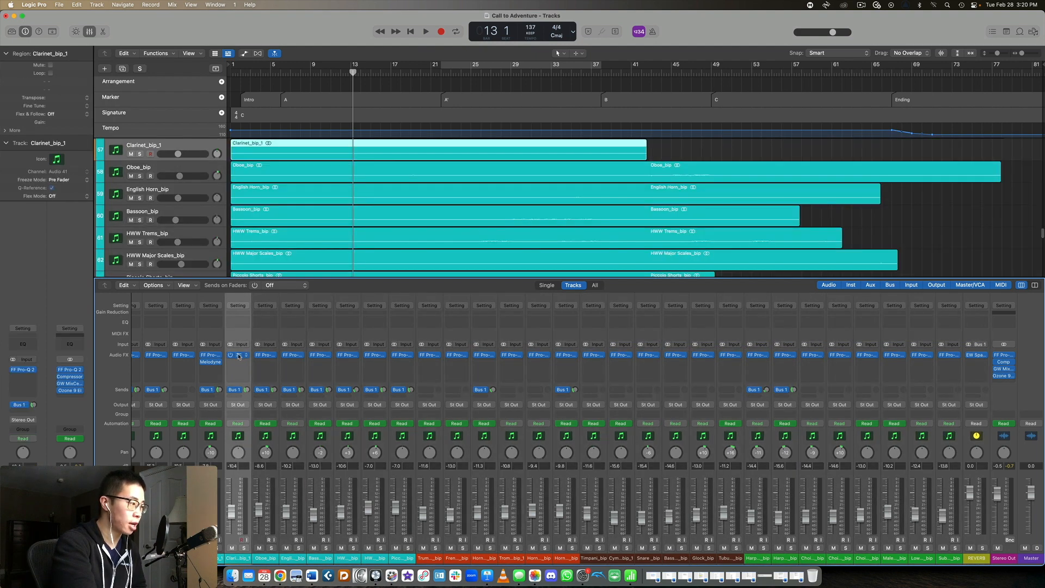
left_click(239, 355)
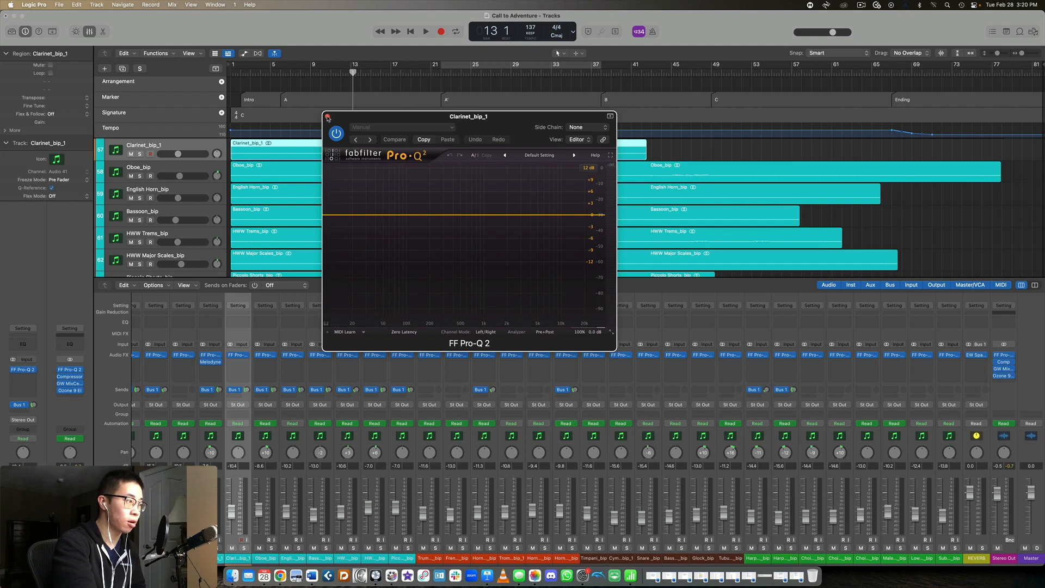
left_click(327, 117)
Step: Examine the low cut and high-frequency boost in the Violins 1_bip channel's Pro-Q 2 equalizer, and close it
scroll(379, 357, "left", 10)
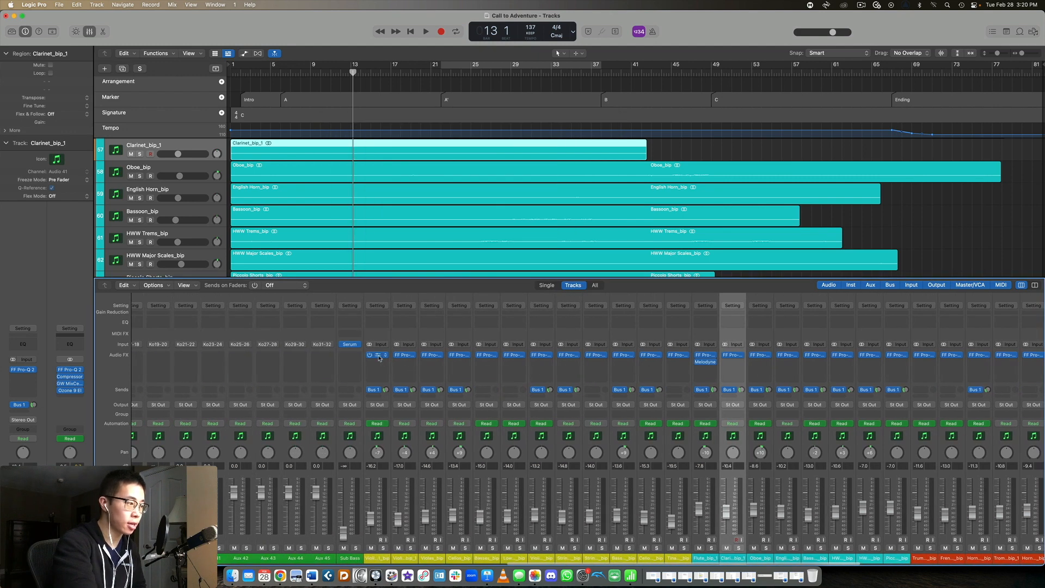
left_click(380, 358)
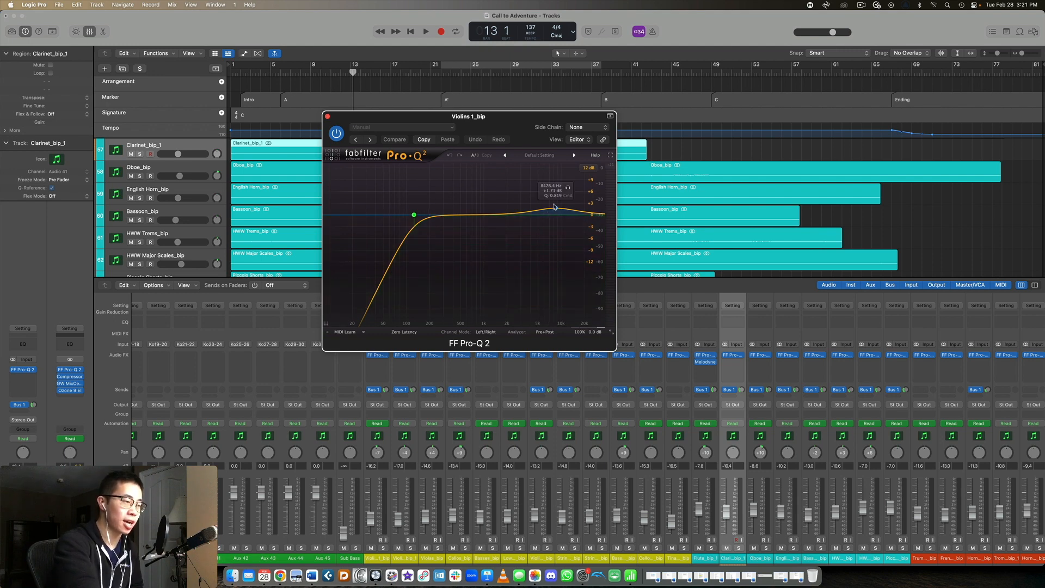
left_click(328, 116)
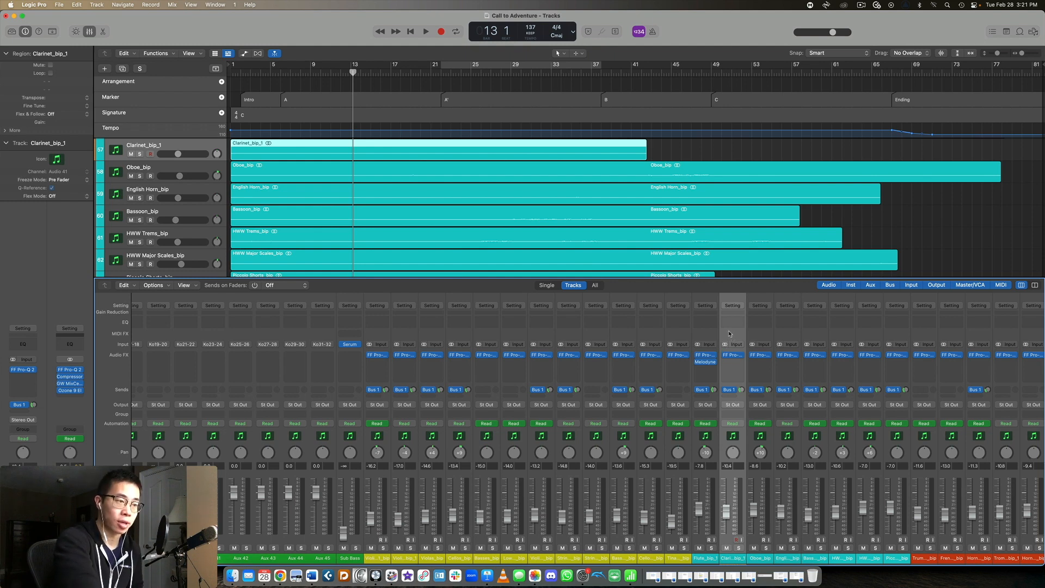
Step: Check the Pro-Q 2 equalizer curves on the Violas, Low String Stacc and String Scale Runs channels in turn
left_click(431, 356)
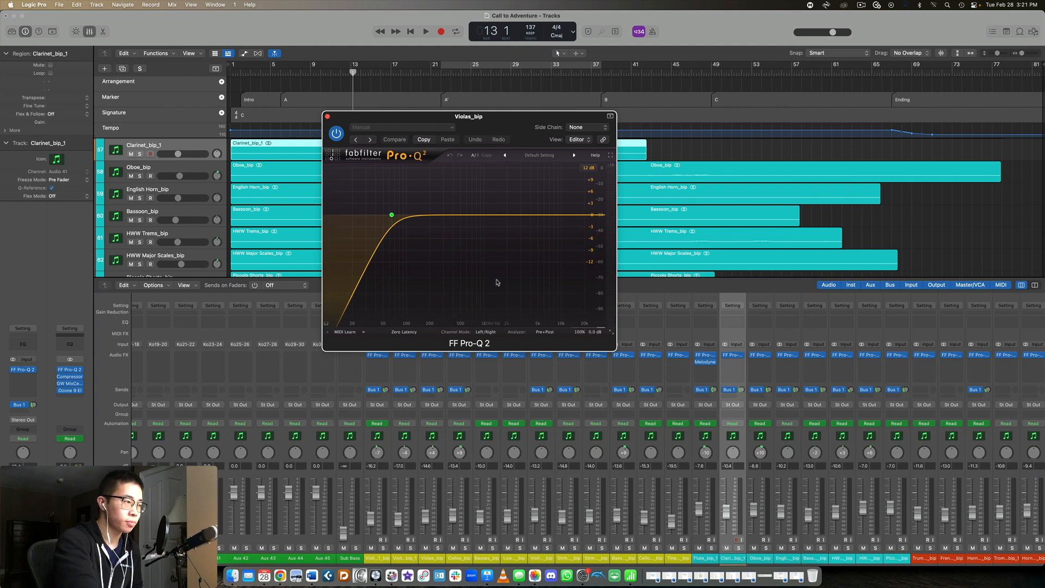
left_click(327, 116)
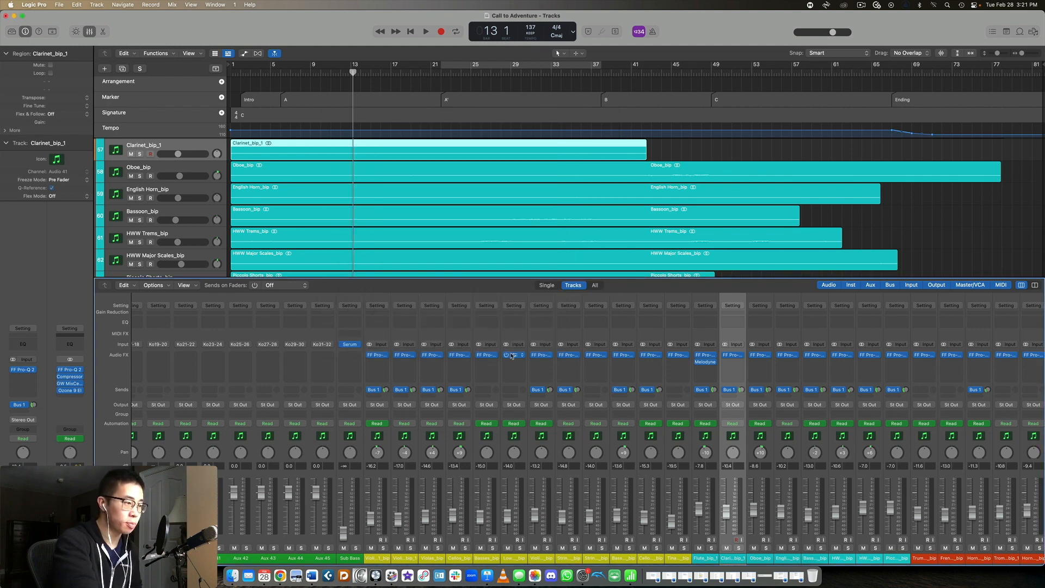
left_click(512, 356)
left_click(330, 116)
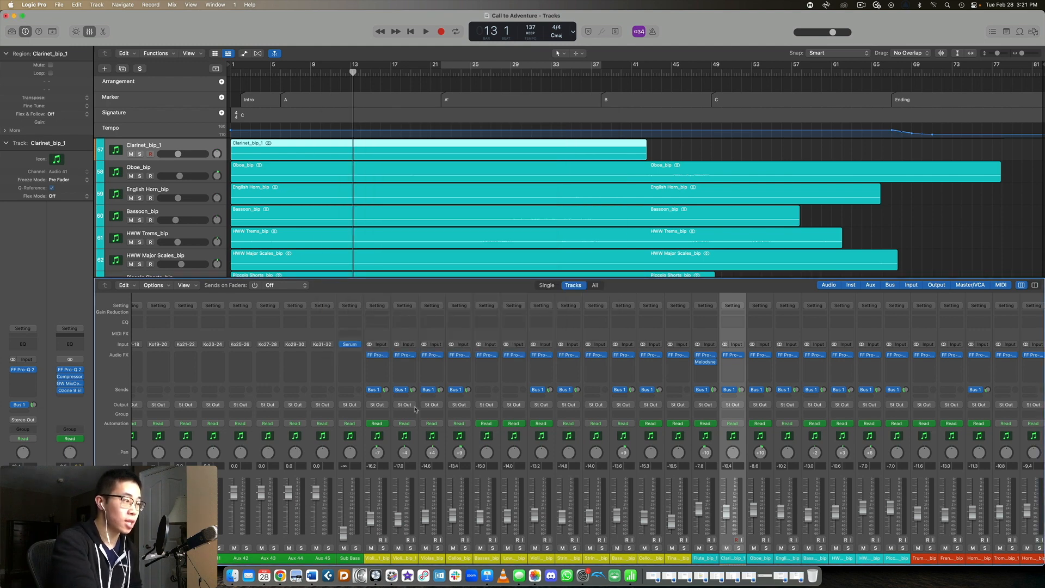
left_click(569, 356)
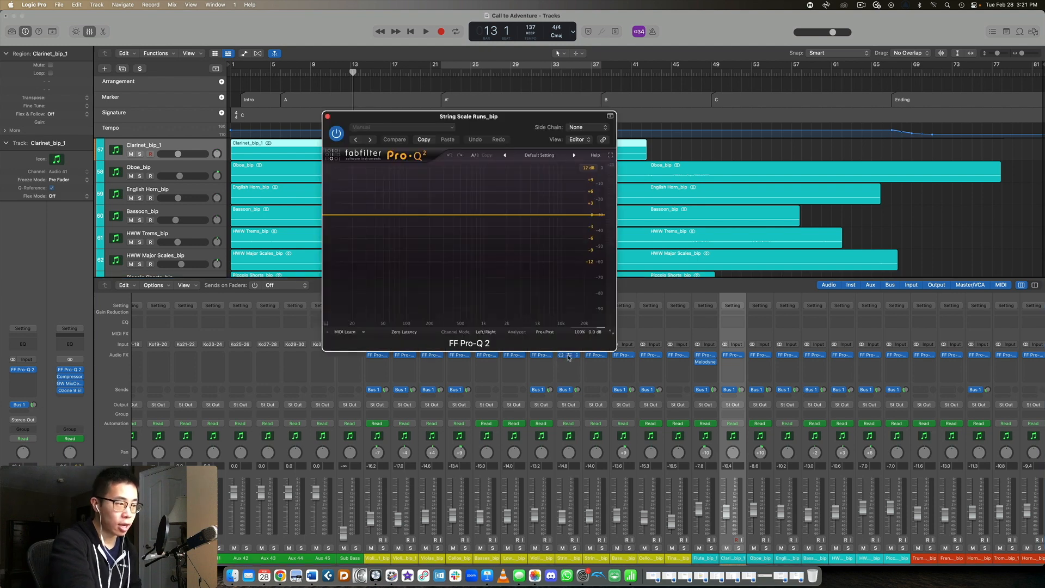
left_click(327, 116)
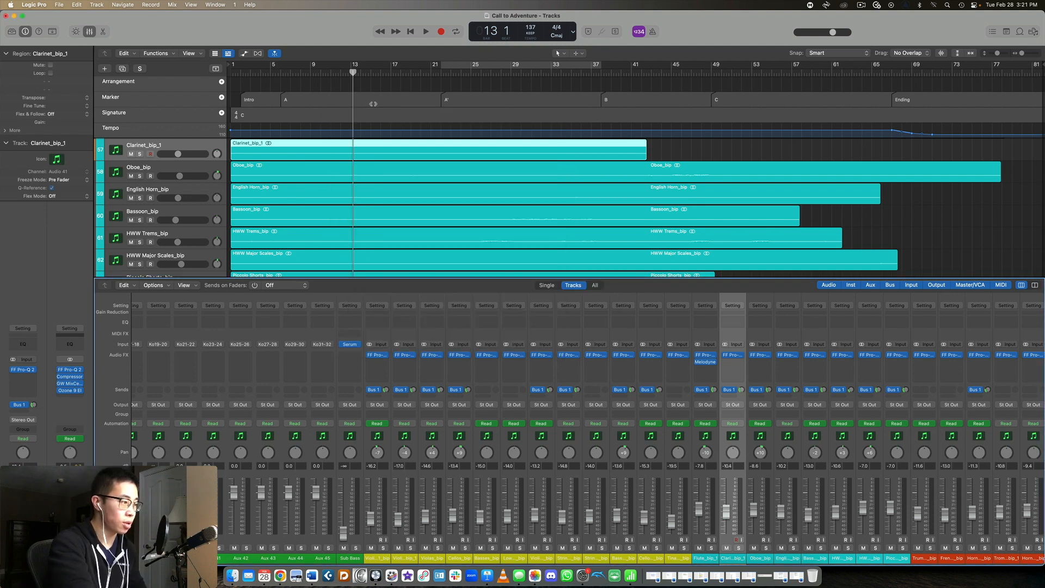
Step: Play the arrangement from bar 5 to hear the current mix
key("Return")
key("space")
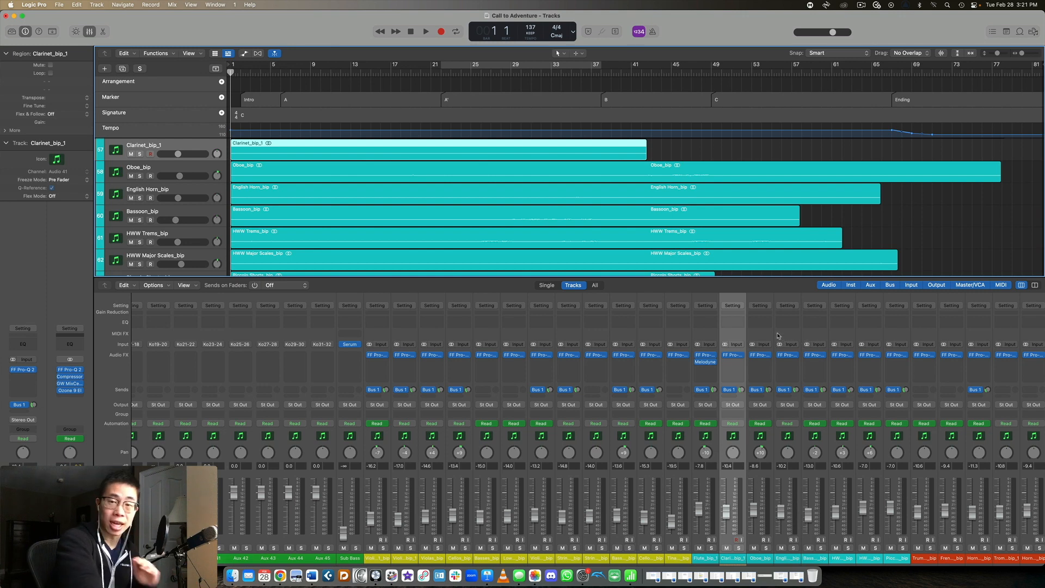
scroll(793, 446, "left", 15)
scroll(793, 446, "right", 15)
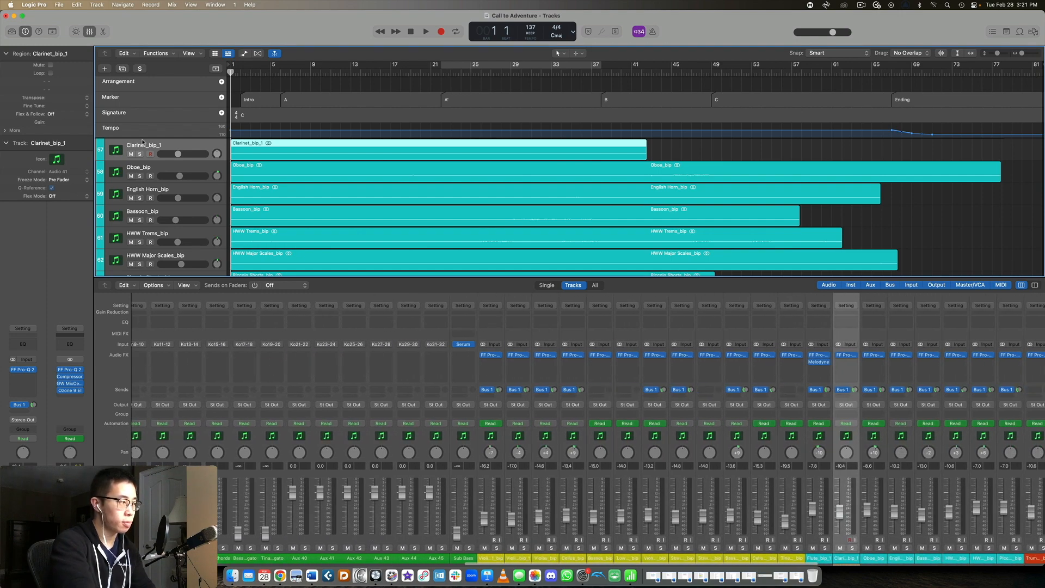
left_click(270, 74)
key("space")
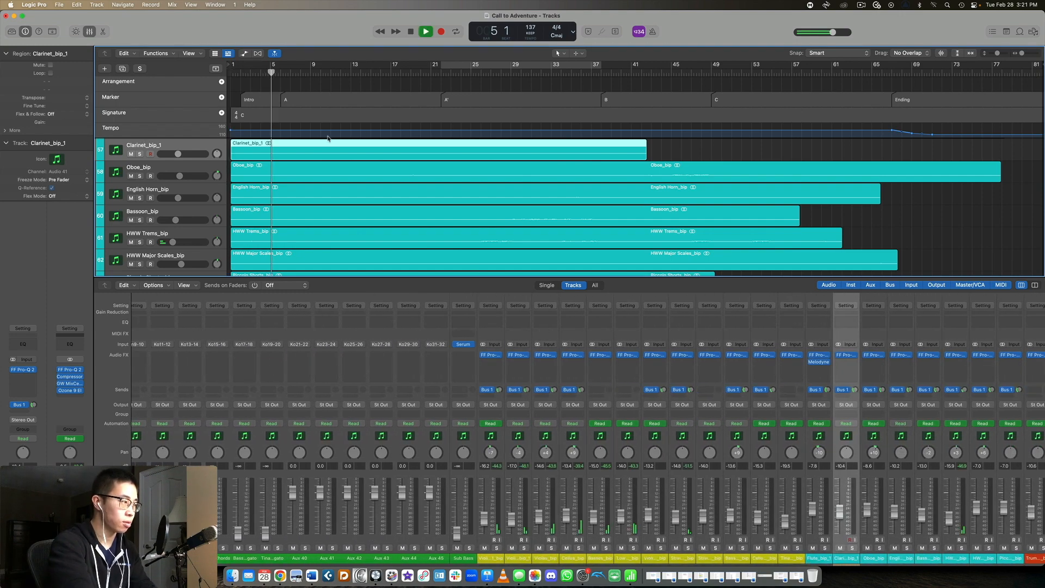
Step: Solo Violins 1_bip and compare its sound with the Pro-Q 2 equalizer bypassed and enabled
left_click(494, 356)
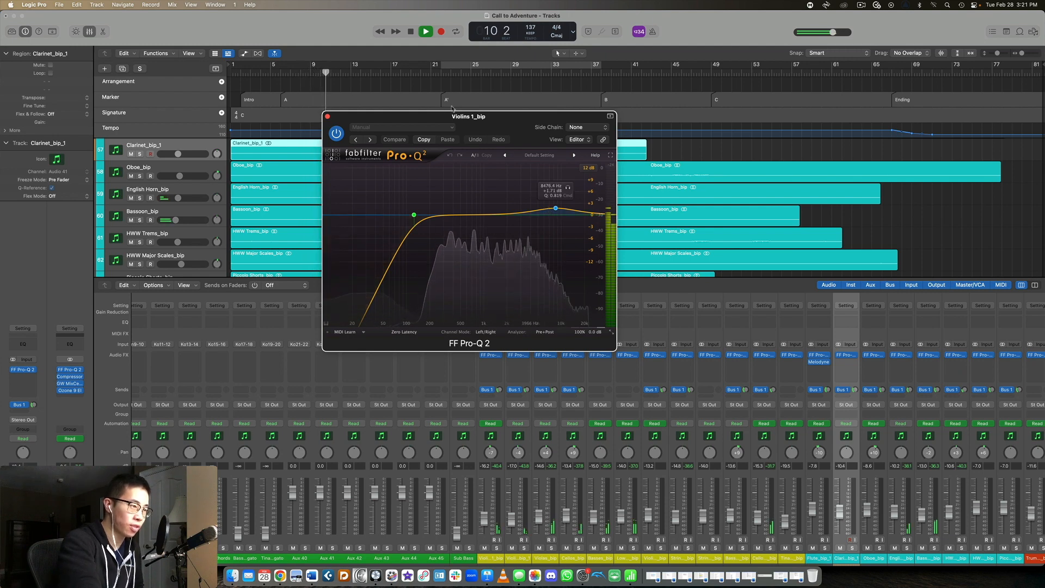
left_click(497, 548)
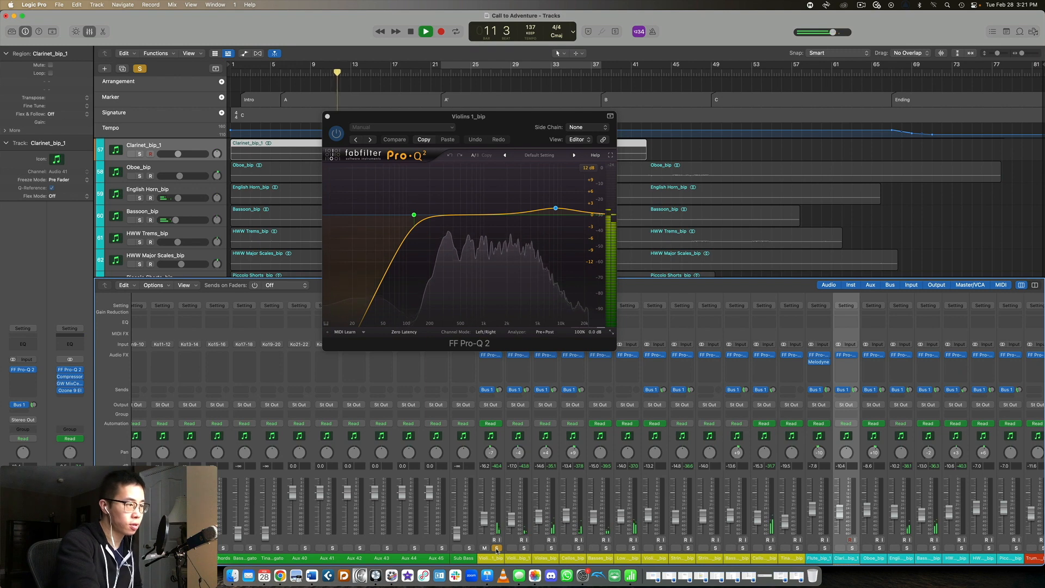
left_click(337, 133)
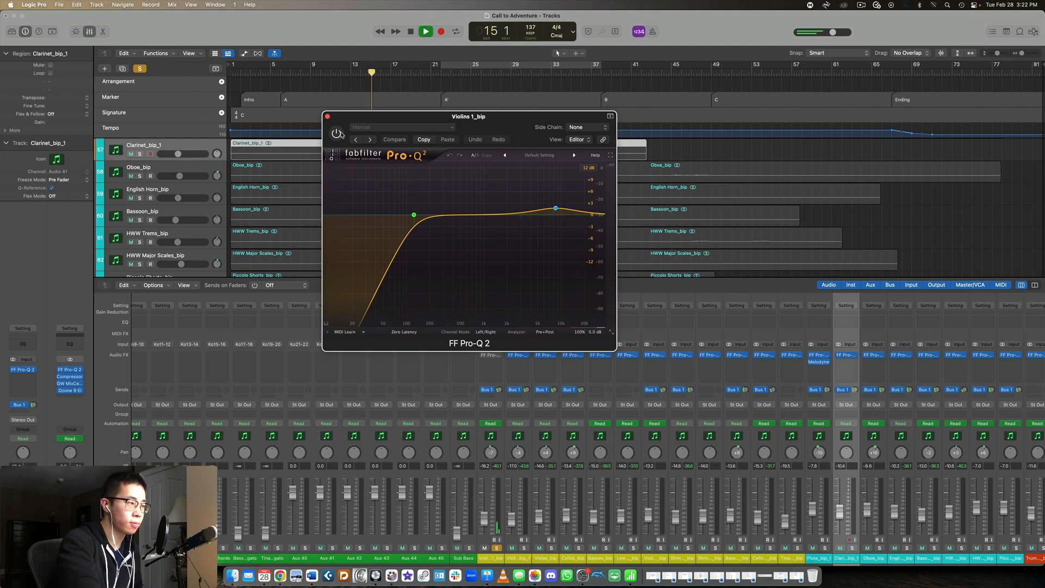
left_click(338, 133)
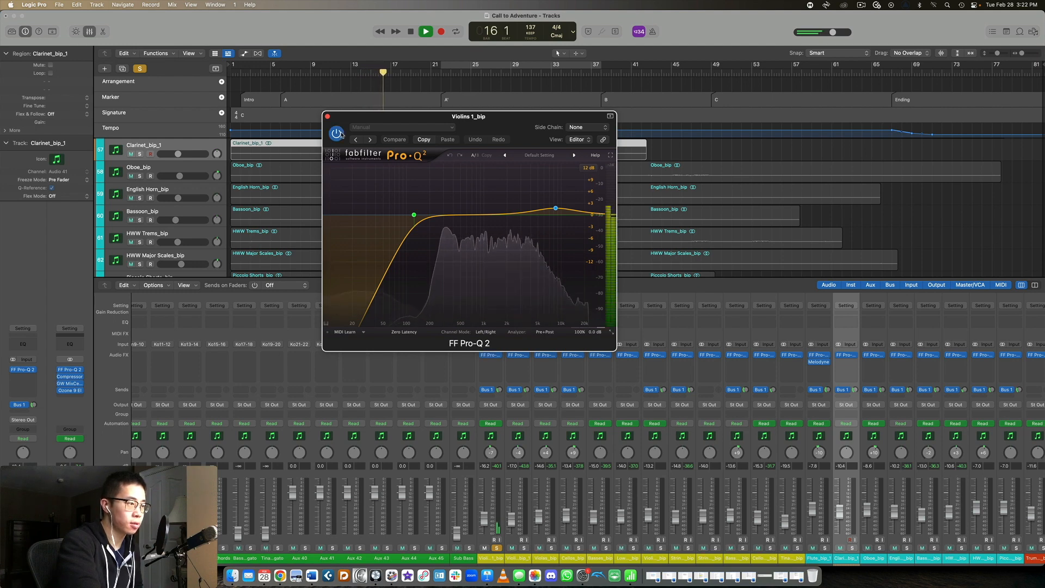
left_click(328, 118)
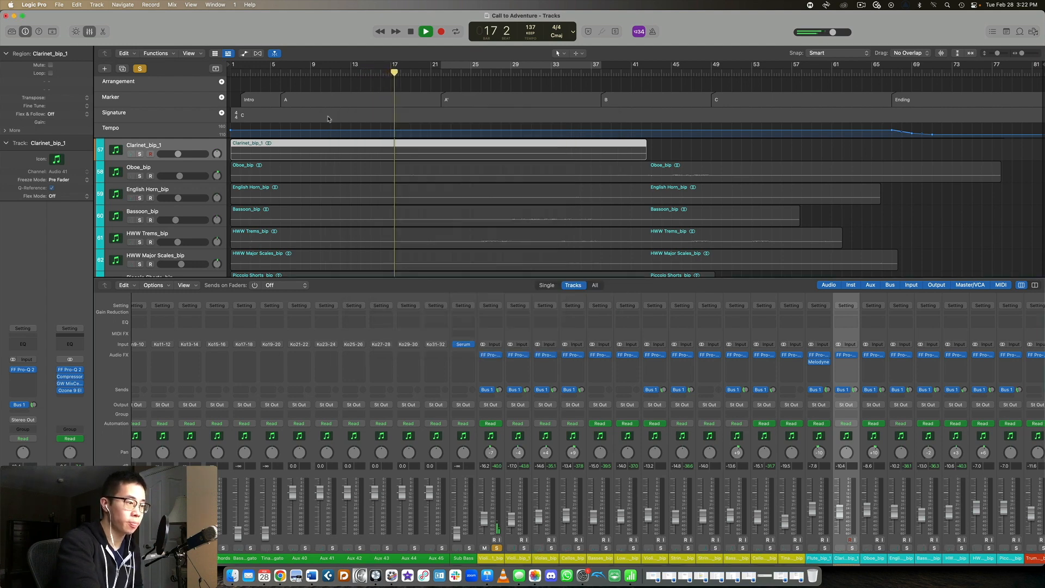
Step: Stop playback and clear the solo on all tracks
scroll(724, 355, "right", 10)
scroll(723, 354, "left", 3)
key("space")
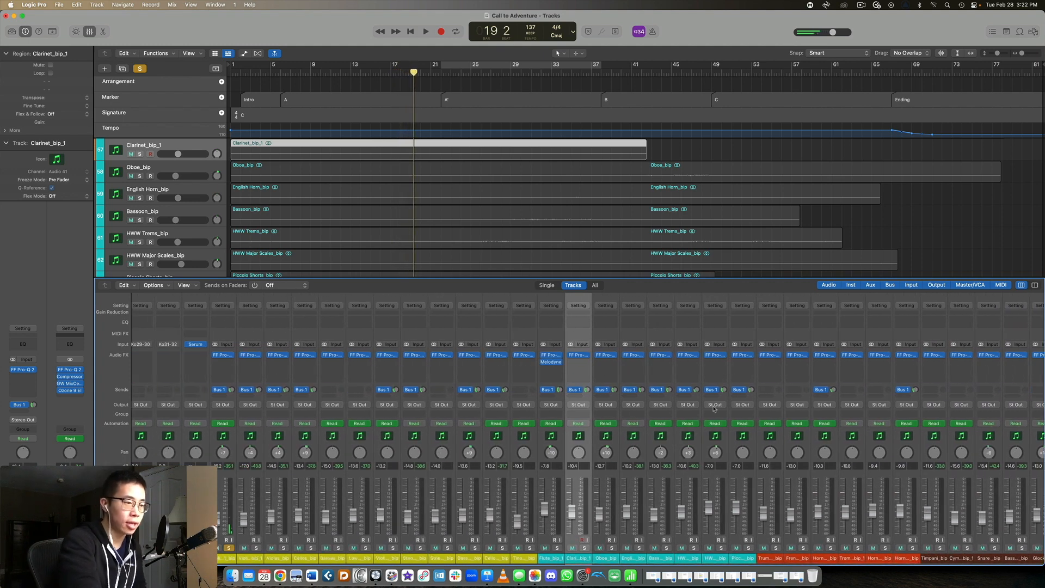
left_click(140, 68)
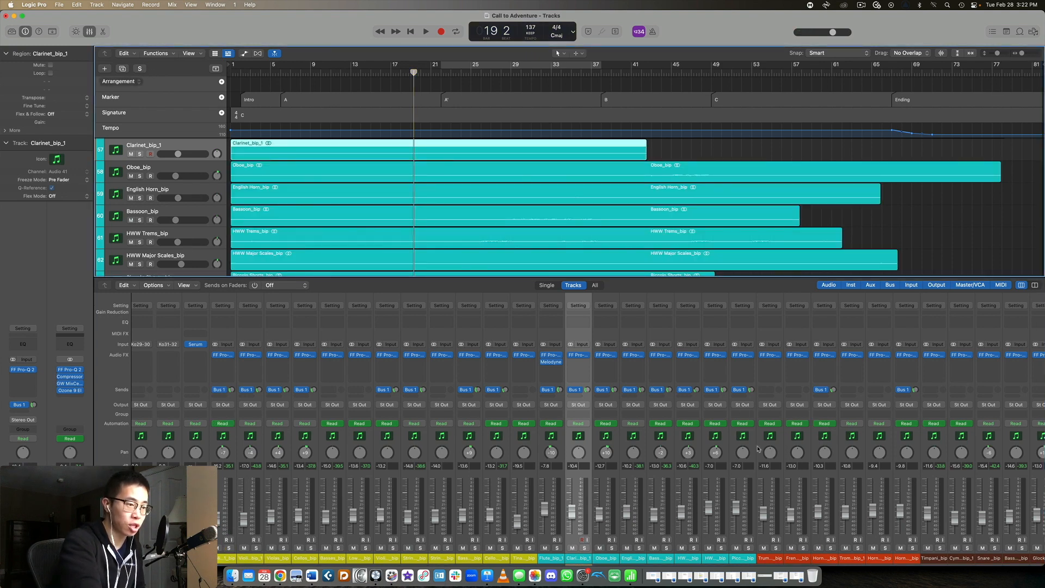
Step: Examine the EW Spaces II hall preset and its dry, wet and pre-delay settings on the REVERB channel, and close it
scroll(752, 448, "right", 10)
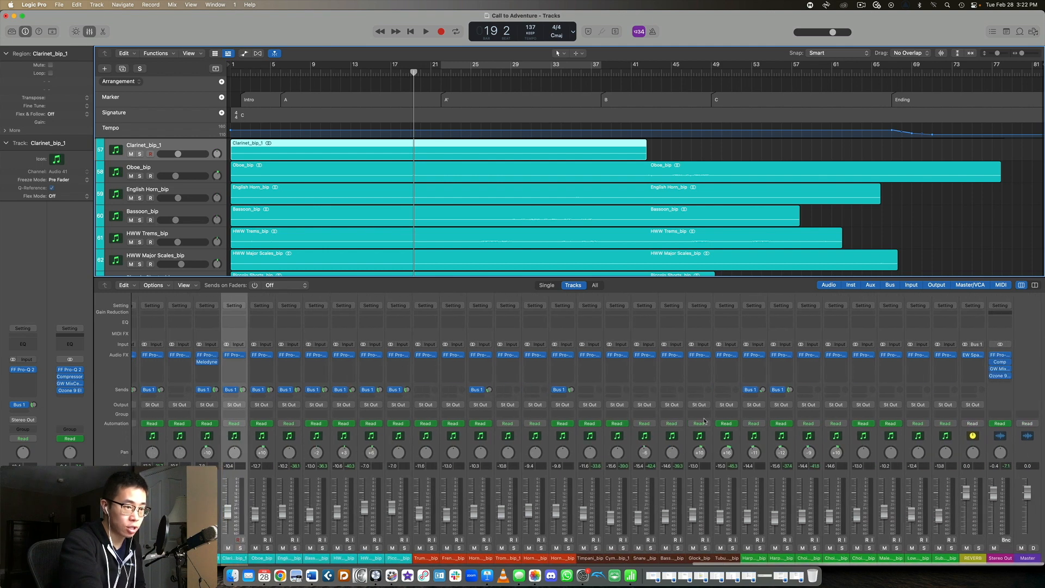
left_click(983, 541)
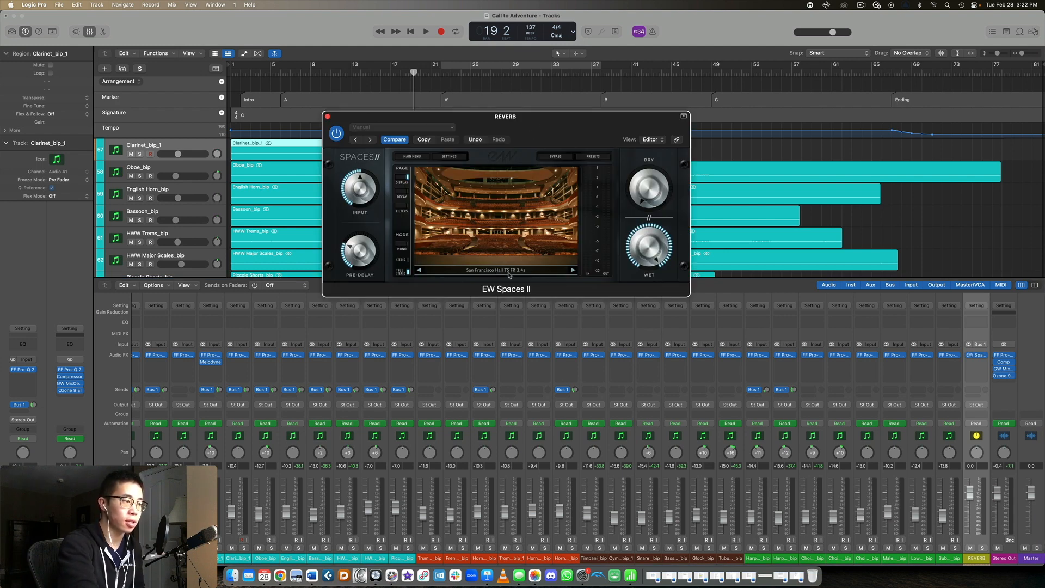
mouse_move(647, 257)
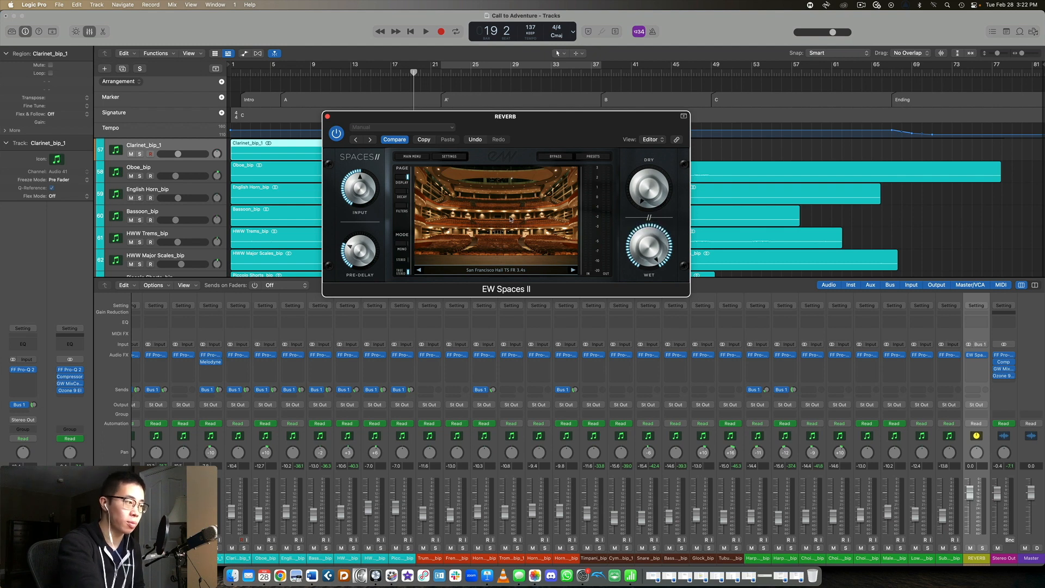
mouse_move(374, 254)
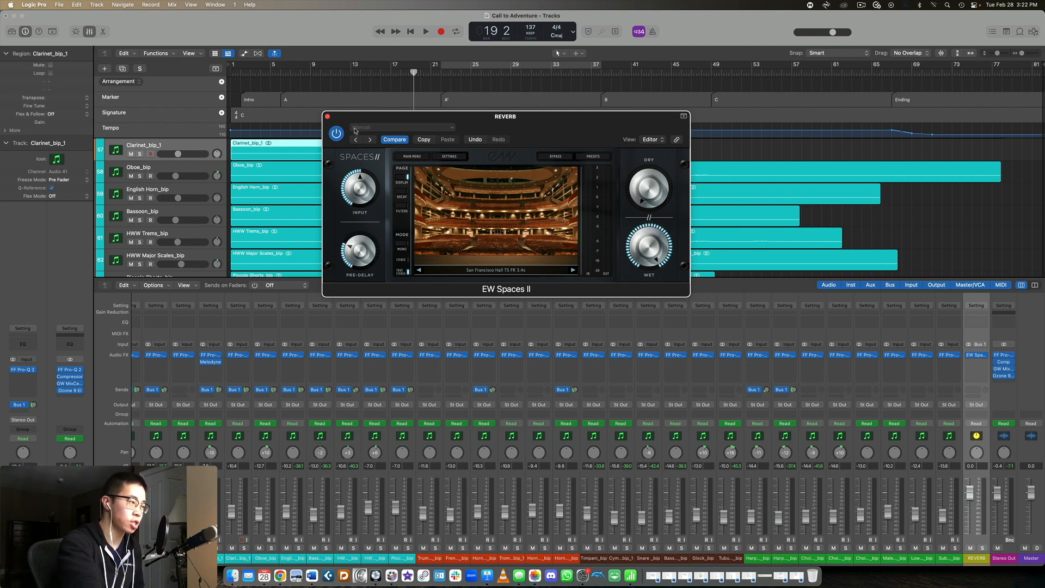
left_click(327, 116)
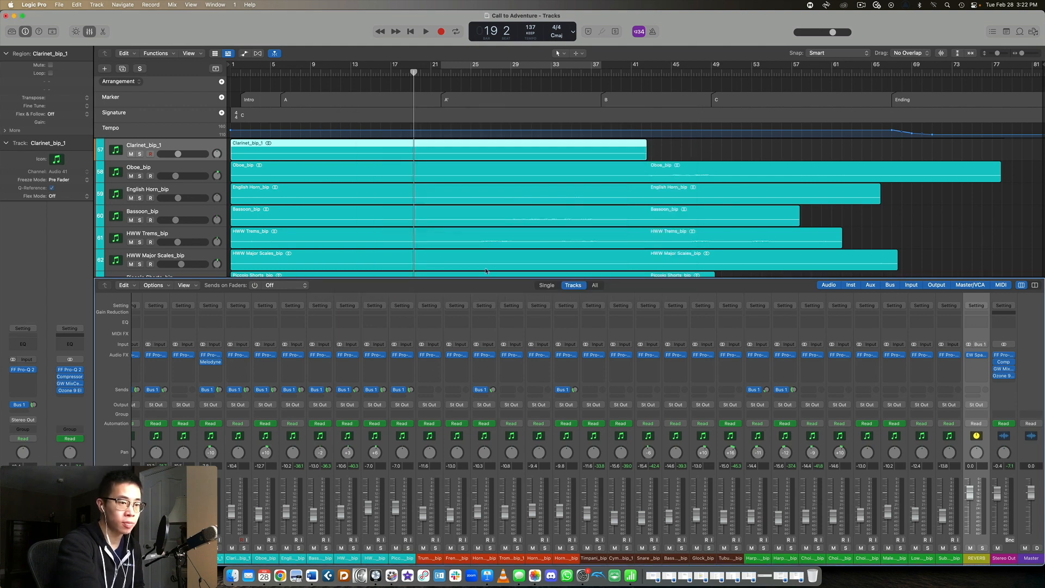
Step: Solo the Violins 1_bip channel and play it from bar 6
scroll(550, 327, "left", 8)
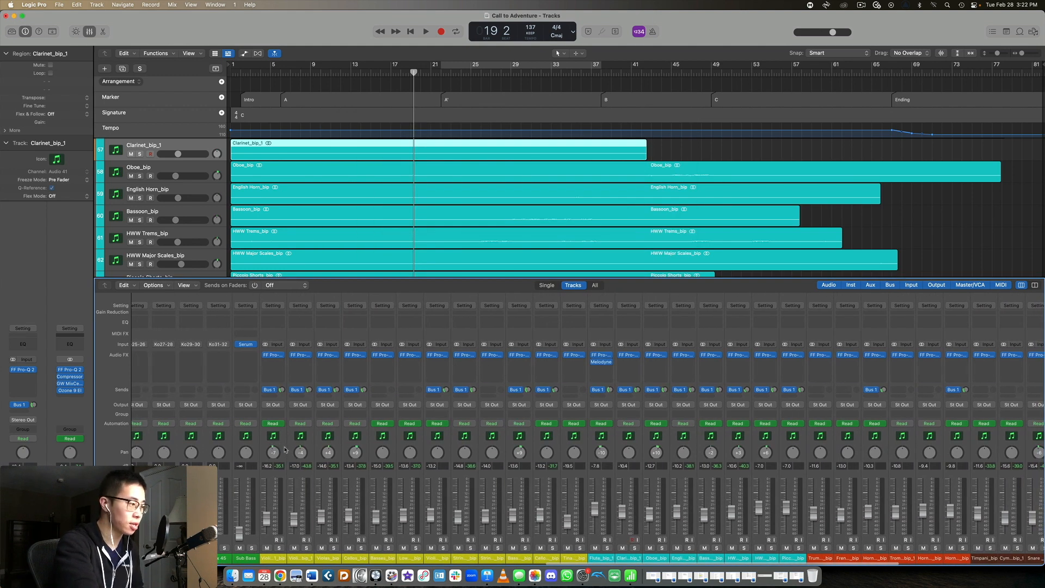
left_click(284, 447)
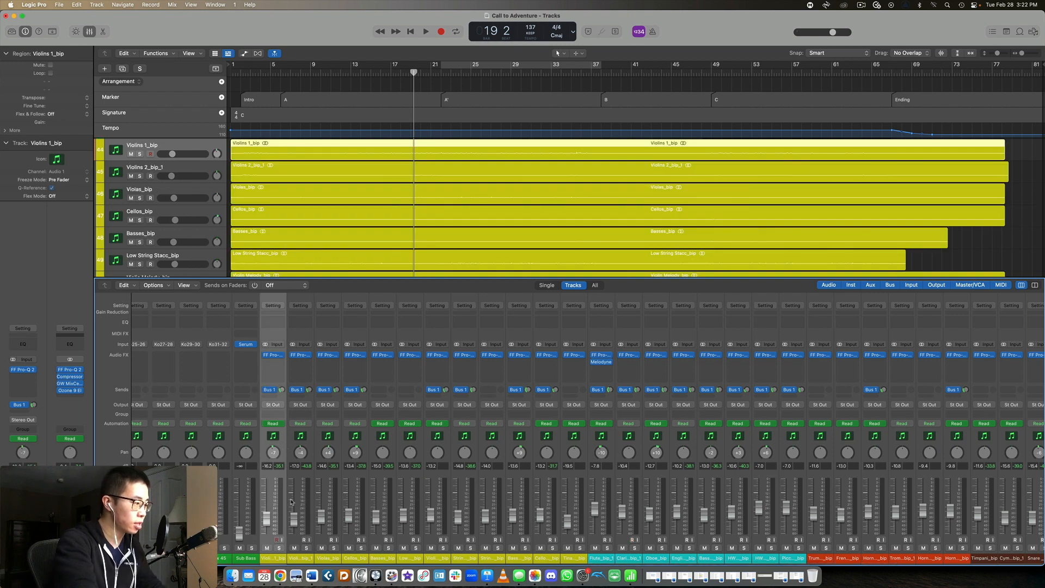
left_click(279, 547)
left_click(283, 78)
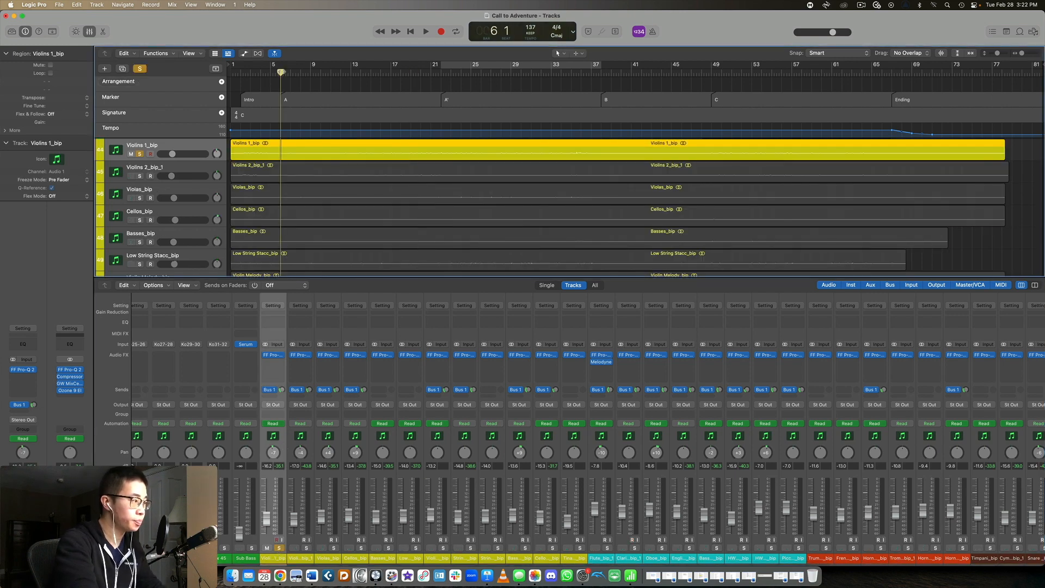
key("space")
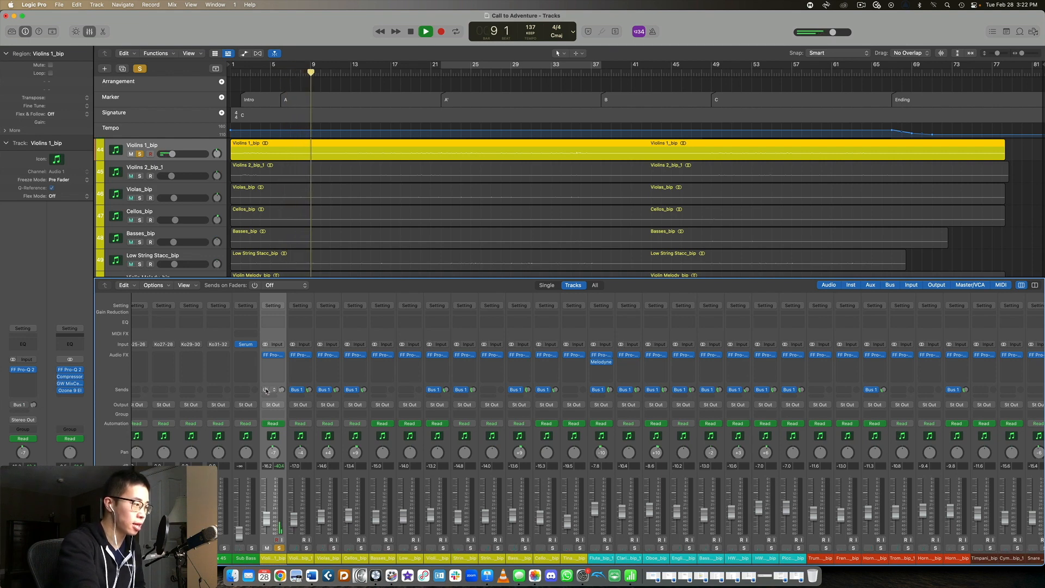
Step: Compare Violins 1_bip with its Bus 1 reverb send bypassed and enabled during playback, leaving the send on, and stop playback
left_click(266, 390)
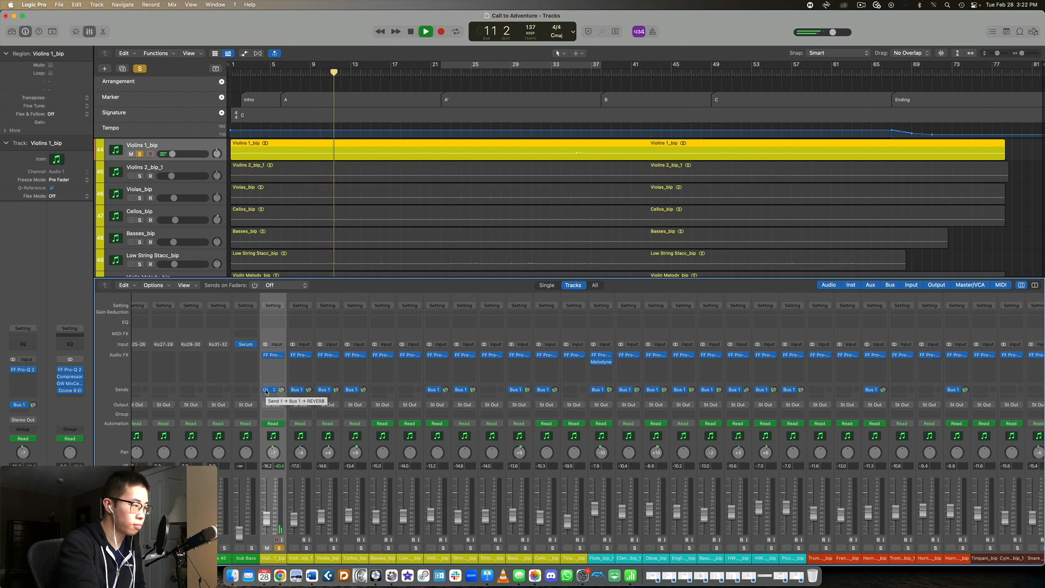
left_click(266, 391)
scroll(265, 391, "right", 1)
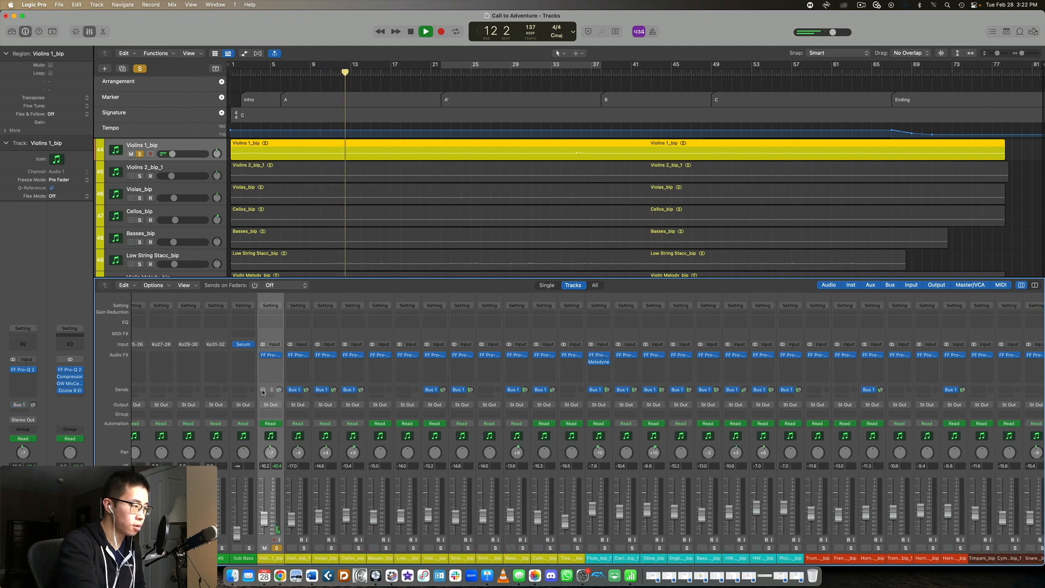
left_click(263, 389)
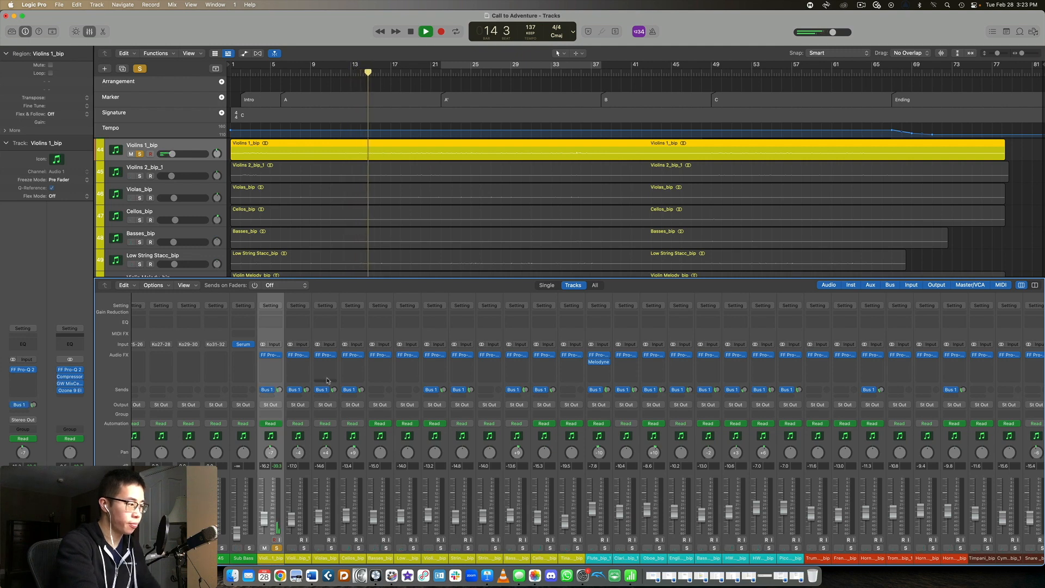
key("space")
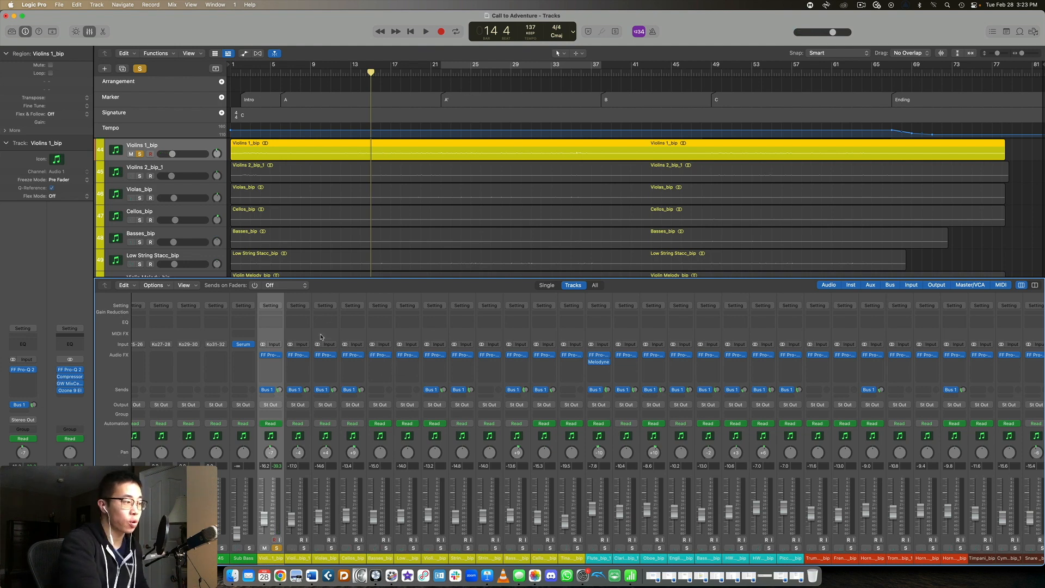
Step: Open the Pro-Q 2 equalizer on the Stereo Out channel, set the playhead to bar 6 and examine the EQ bands
scroll(326, 339, "right", 2)
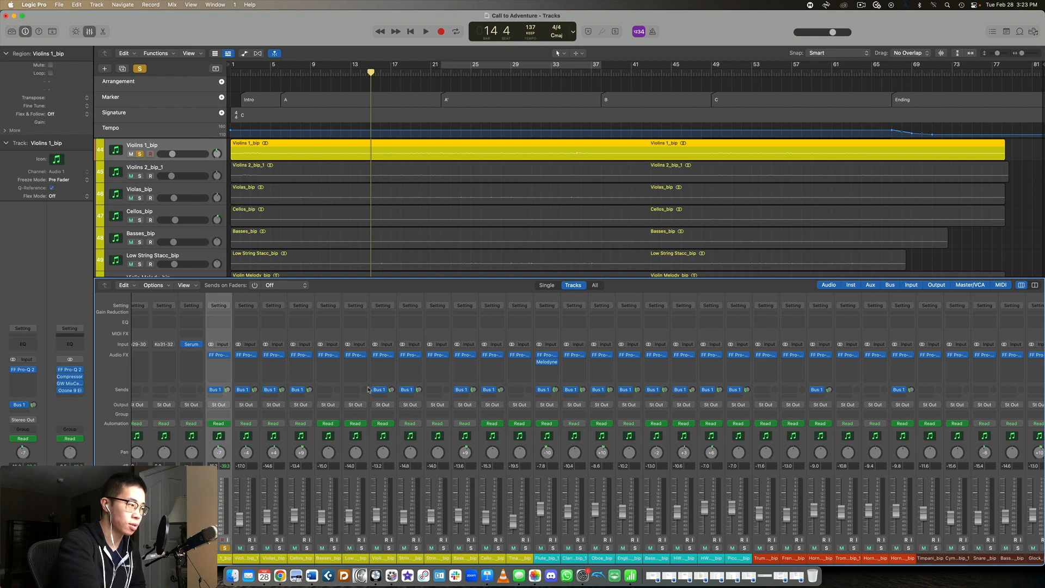
scroll(707, 360, "right", 10)
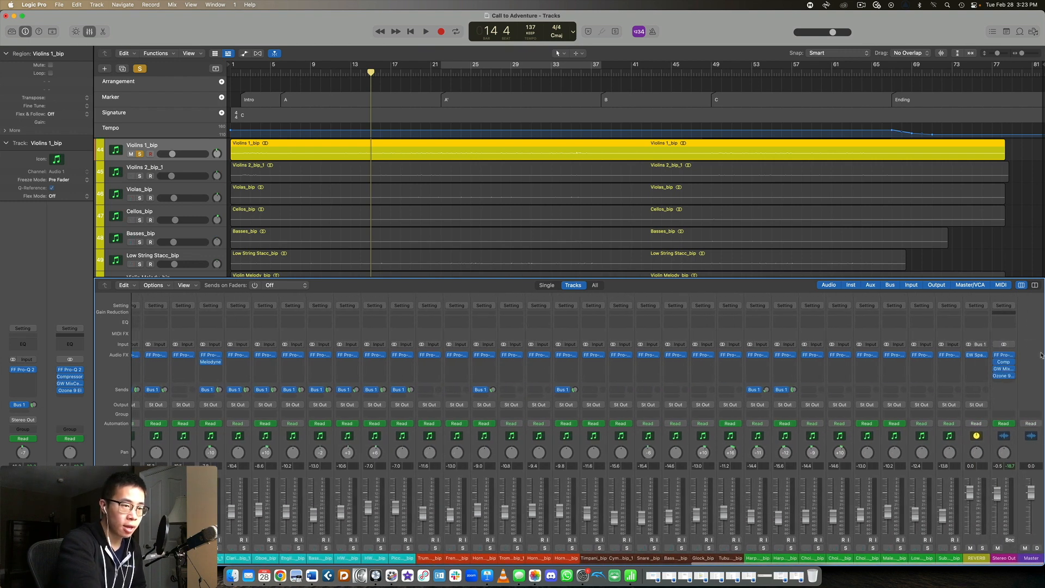
left_click(1004, 334)
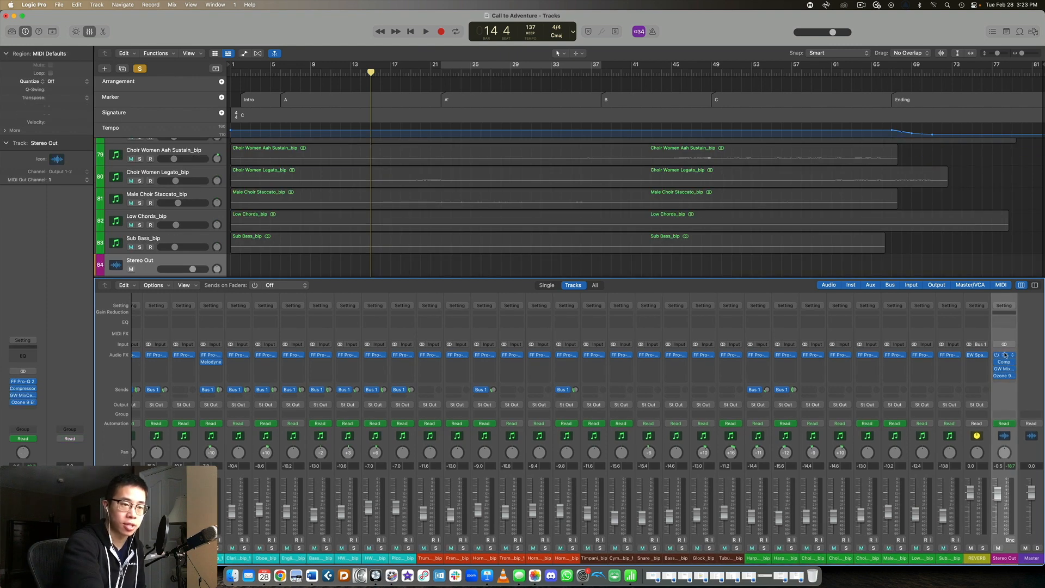
left_click(1004, 355)
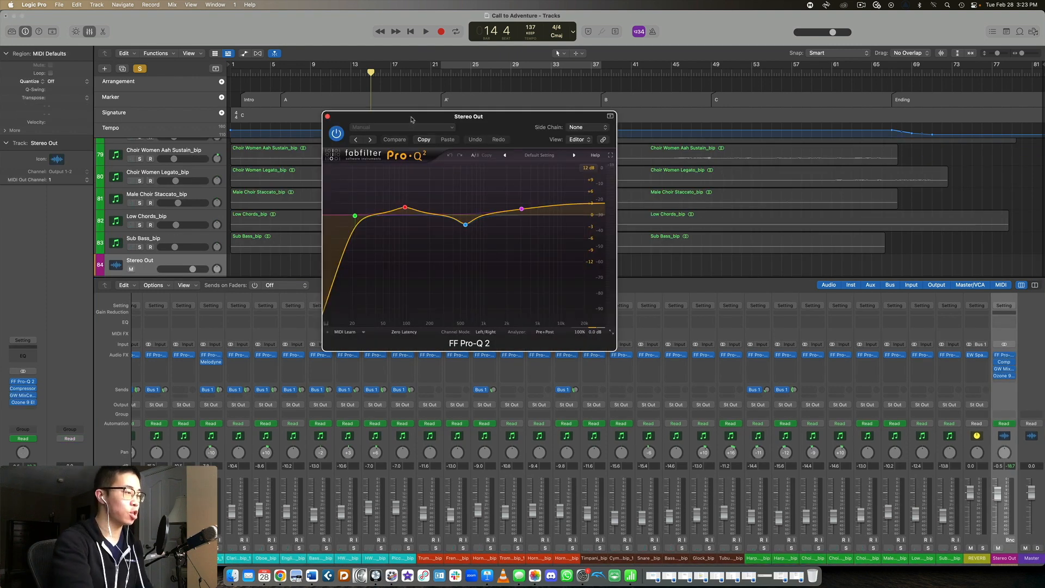
left_click(282, 73)
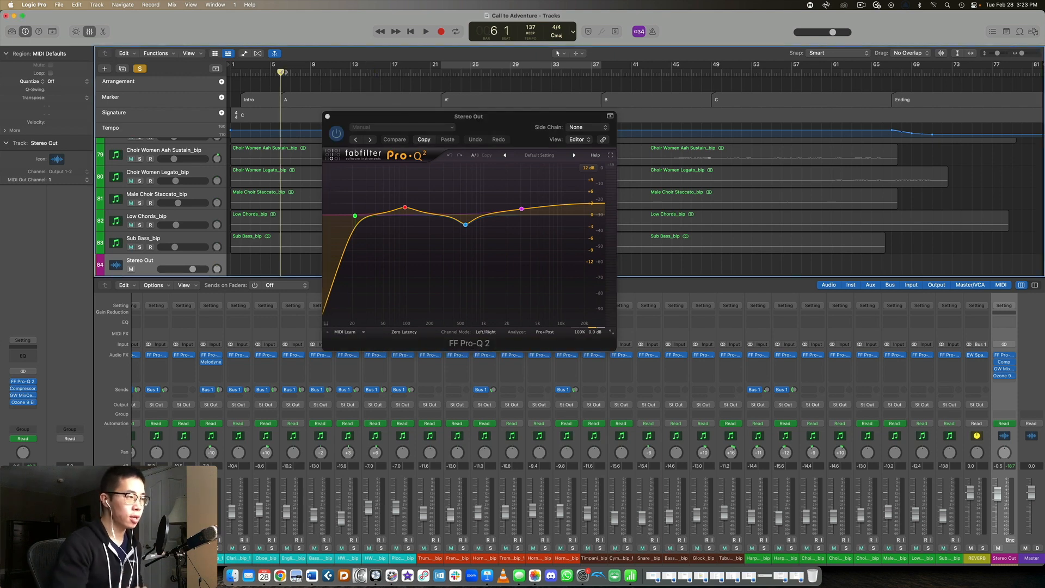
mouse_move(405, 208)
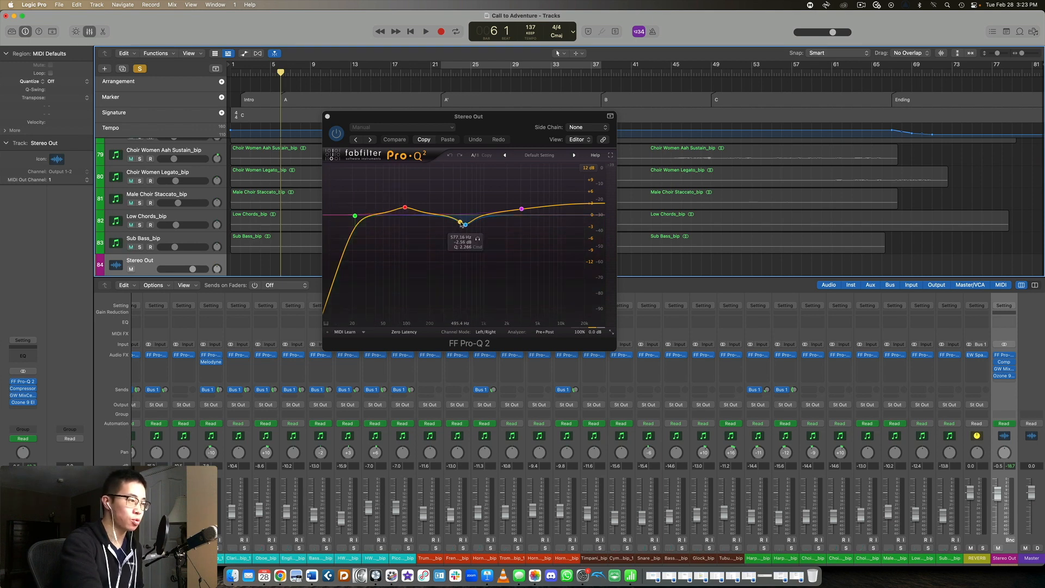
mouse_move(362, 206)
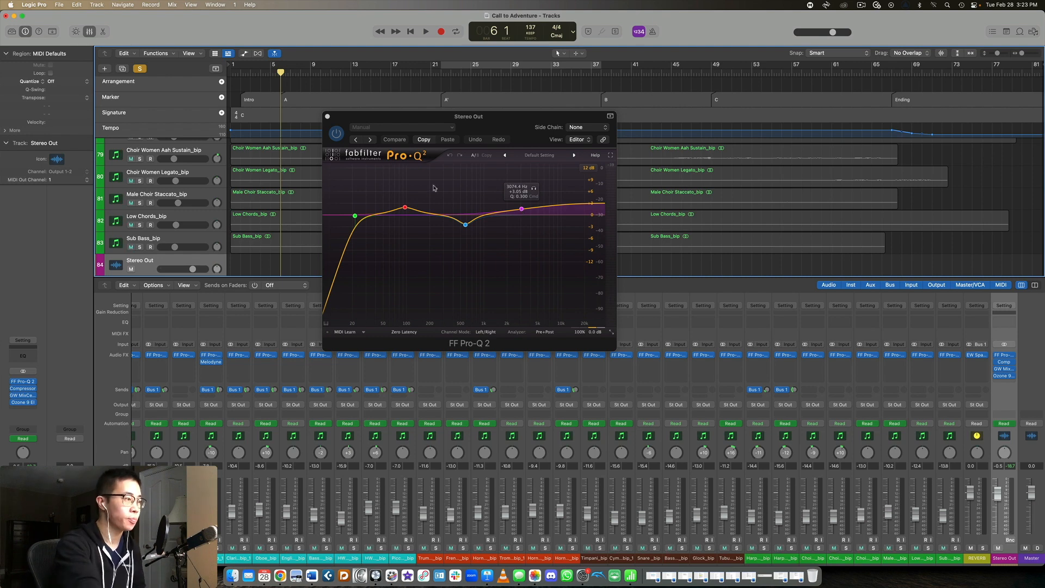
Step: Start playback of the arrangement and clear the solo on all tracks to hear the full mix
key("Return")
key("space")
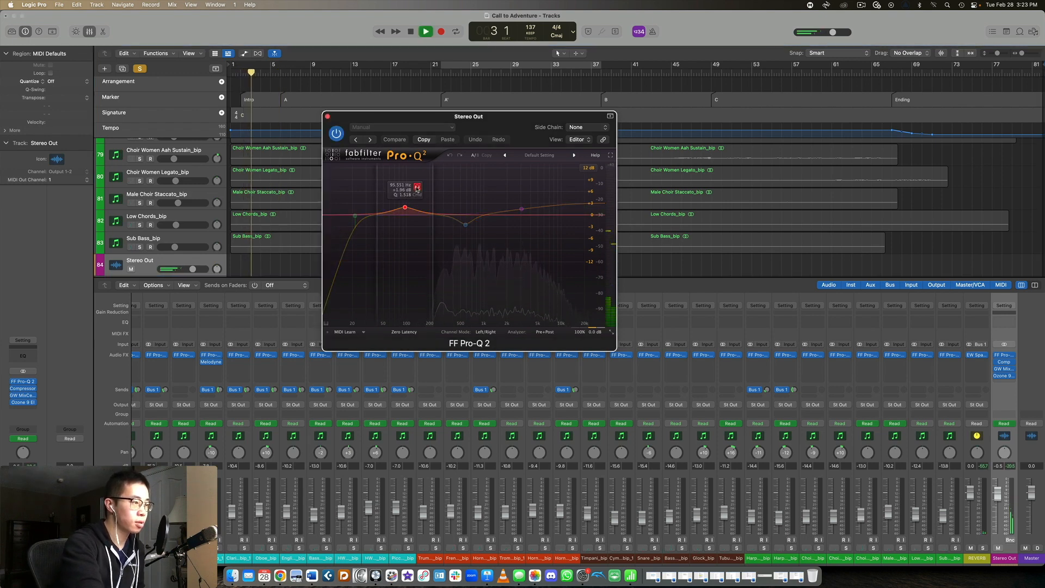
left_click(140, 69)
Step: Audition the 95 Hz, 577 Hz and 3074 Hz bands of the Stereo Out Pro-Q 2 in isolation, and return to the full spectrum
left_click(416, 186)
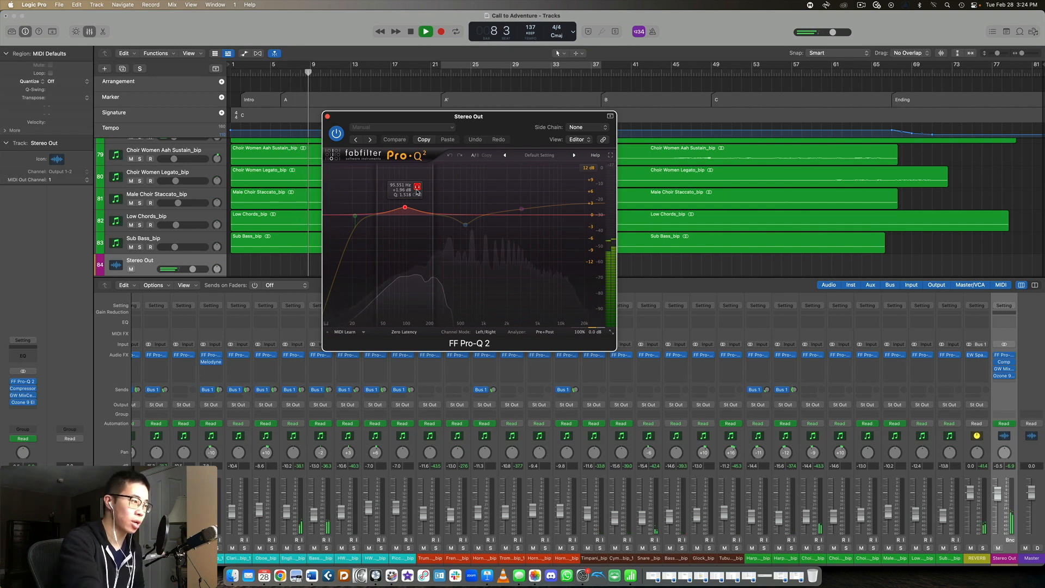
left_click(417, 186)
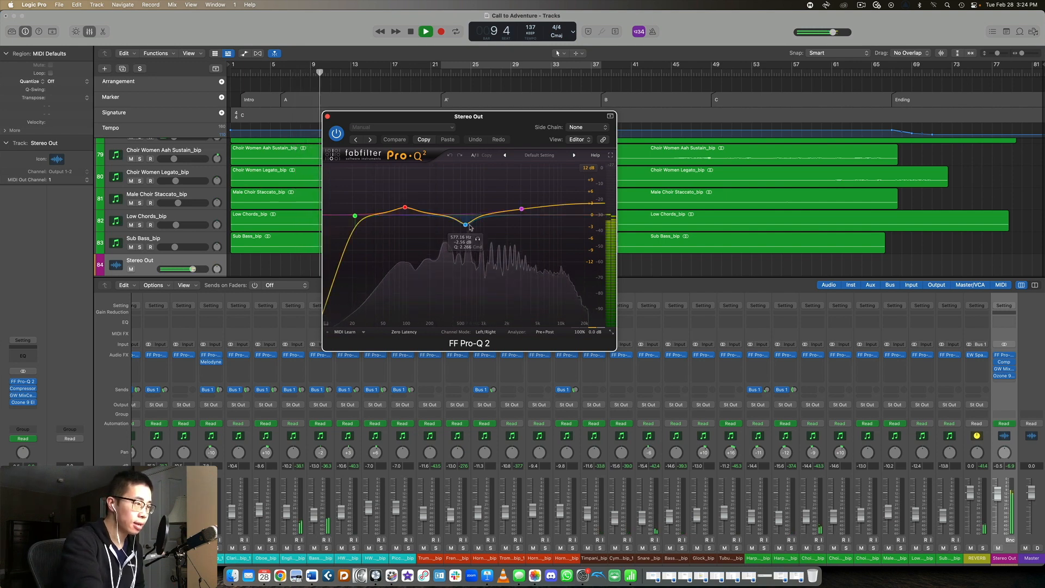
left_click(477, 239)
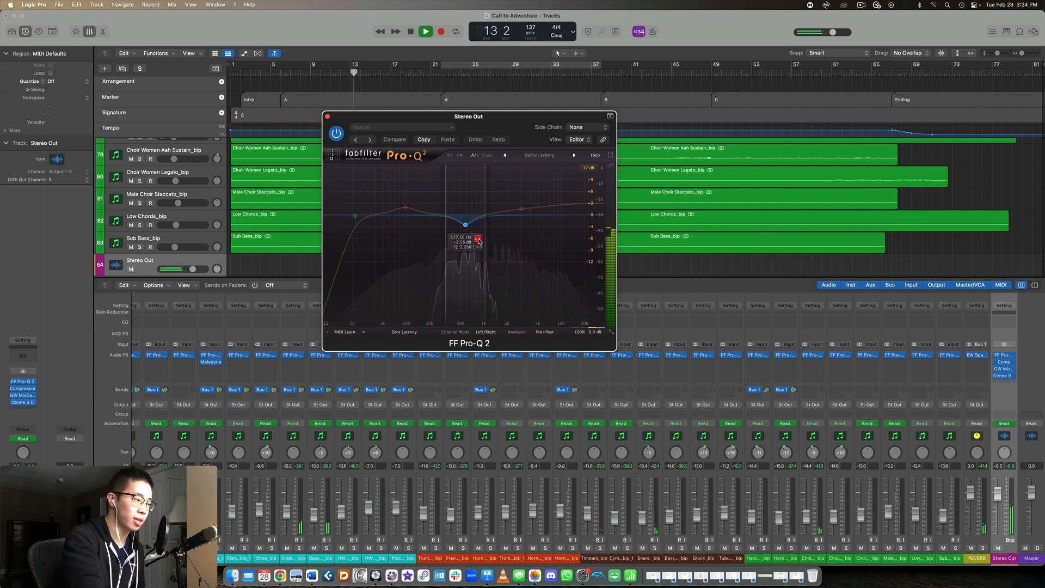
left_click(535, 188)
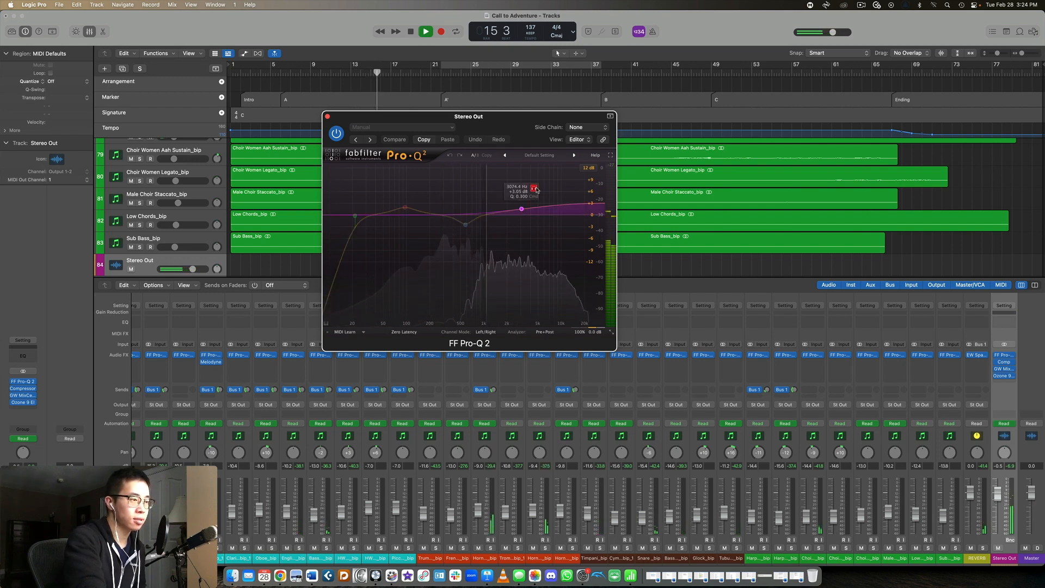
left_click(535, 188)
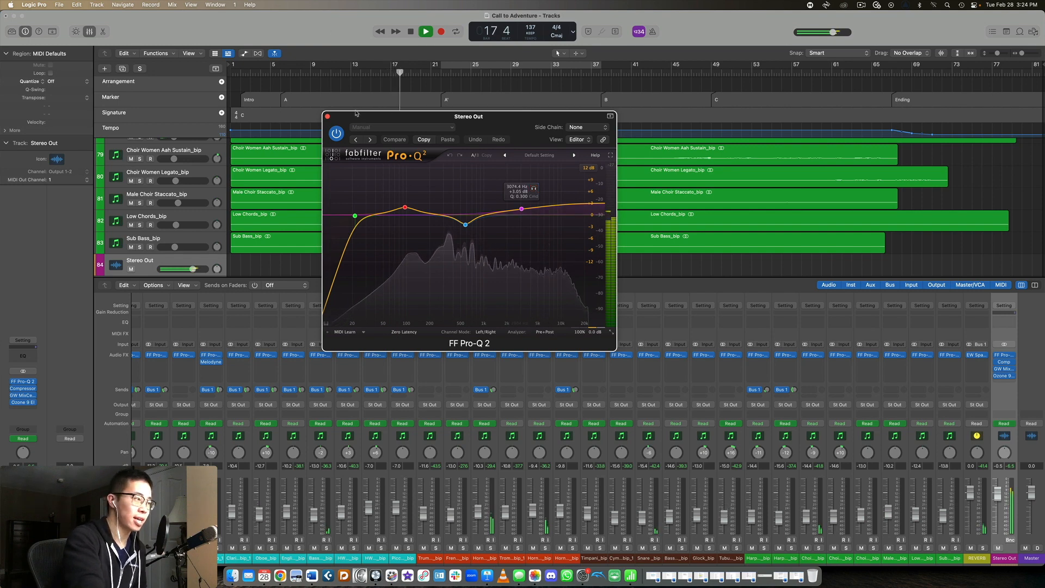
Step: Compare the full mix from bar 6 with the Stereo Out Pro-Q 2 bypassed and enabled, and close the equalizer with it left on
left_click(280, 74)
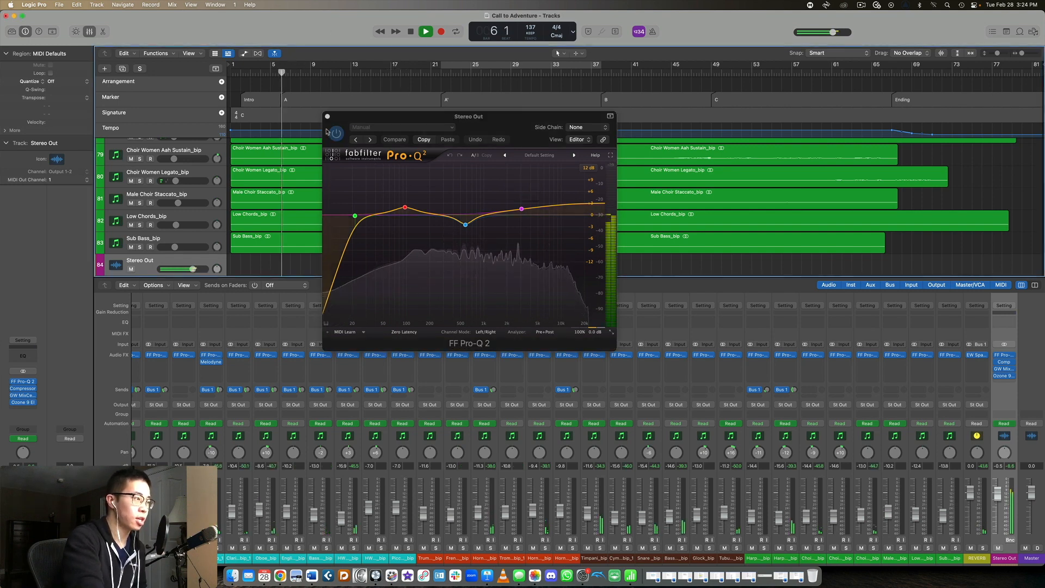
left_click(336, 134)
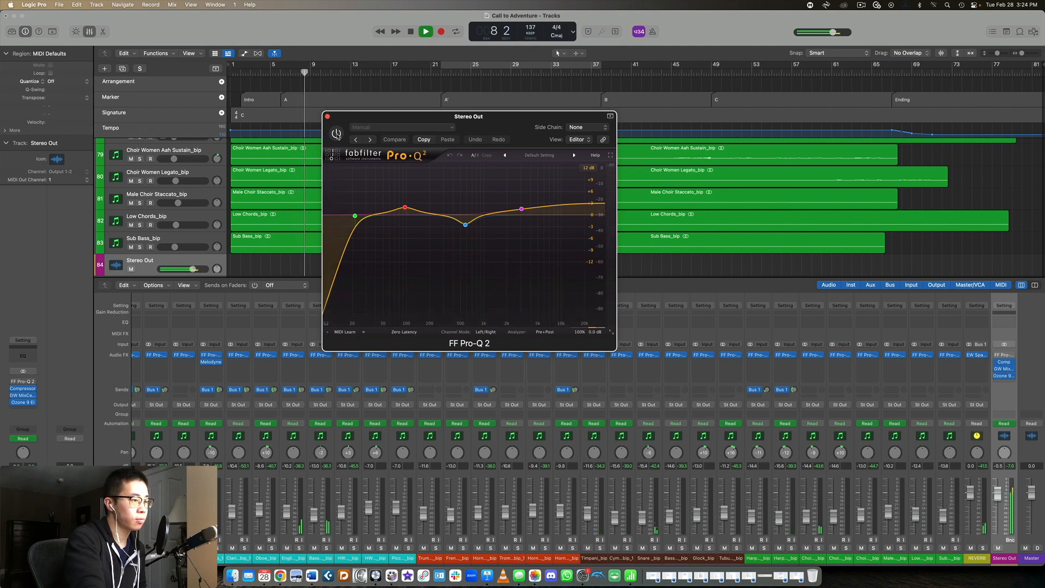
key("space")
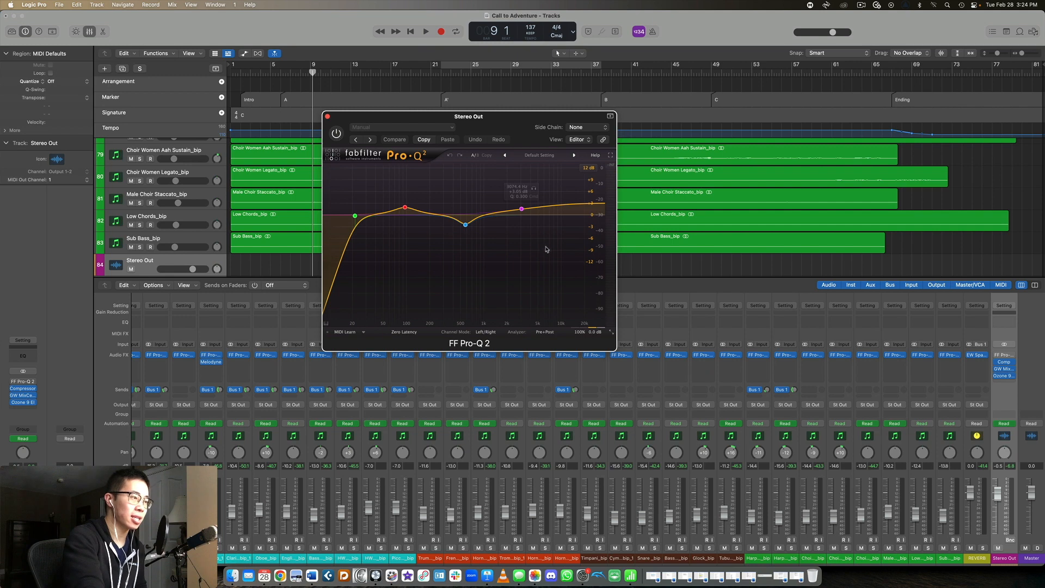
mouse_move(463, 230)
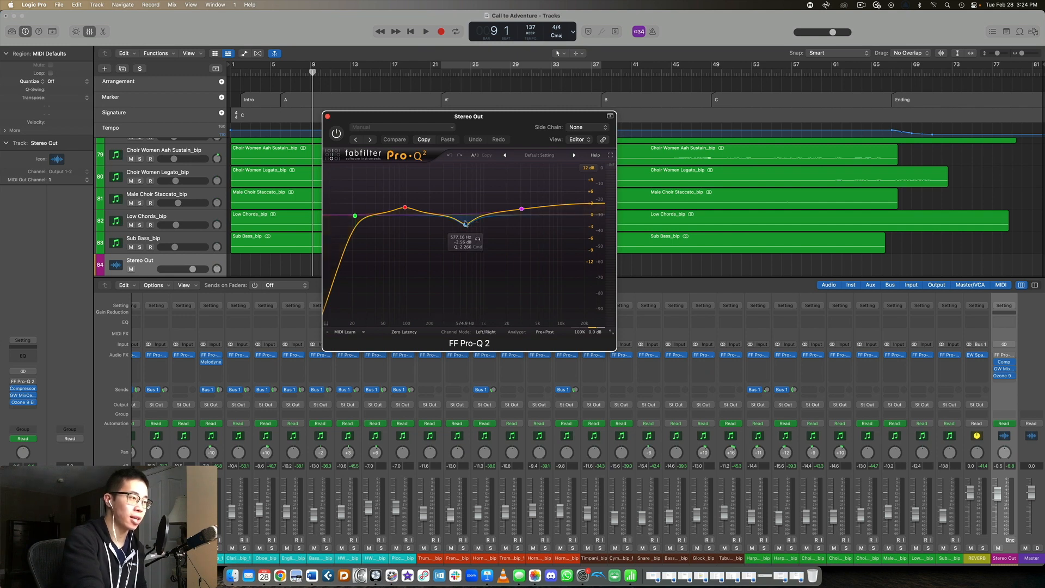
left_click(280, 72)
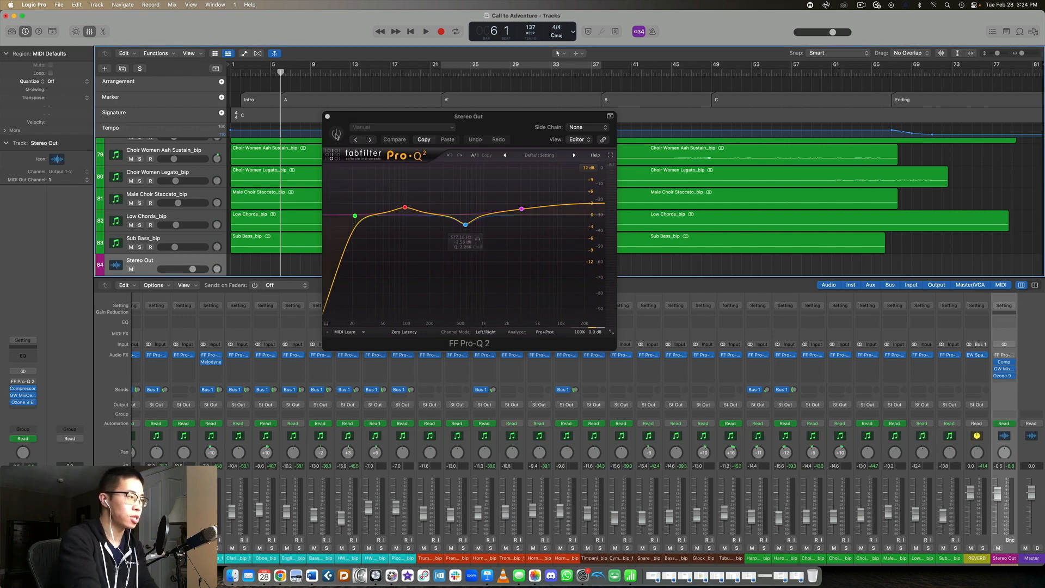
key("space")
left_click(337, 134)
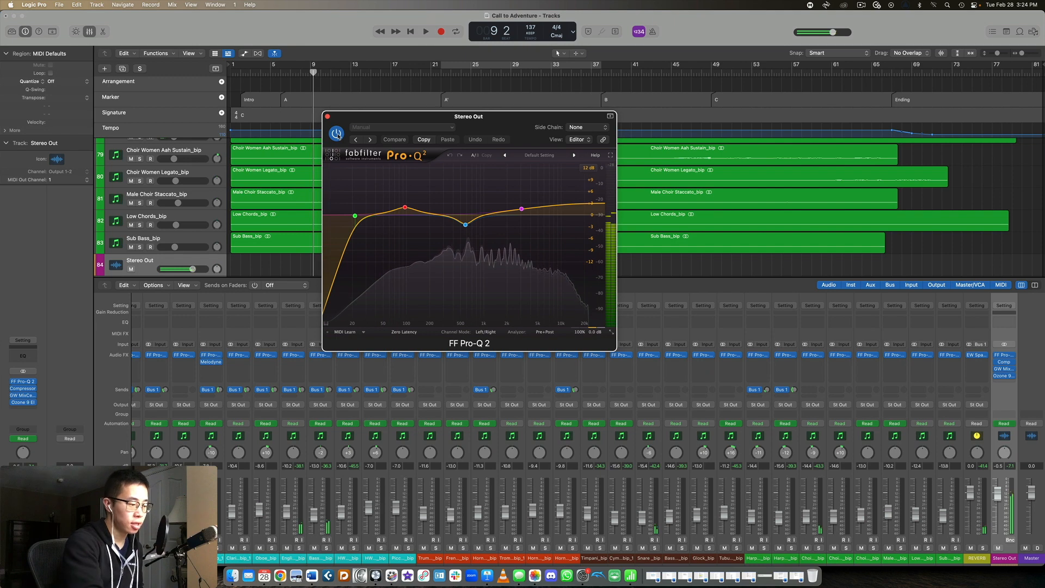
key("space")
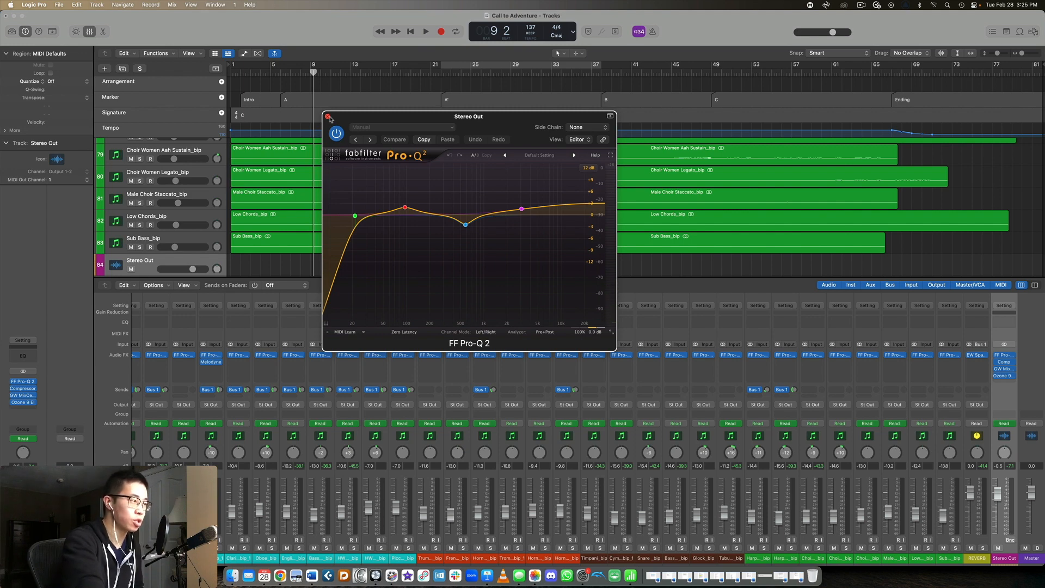
mouse_move(522, 212)
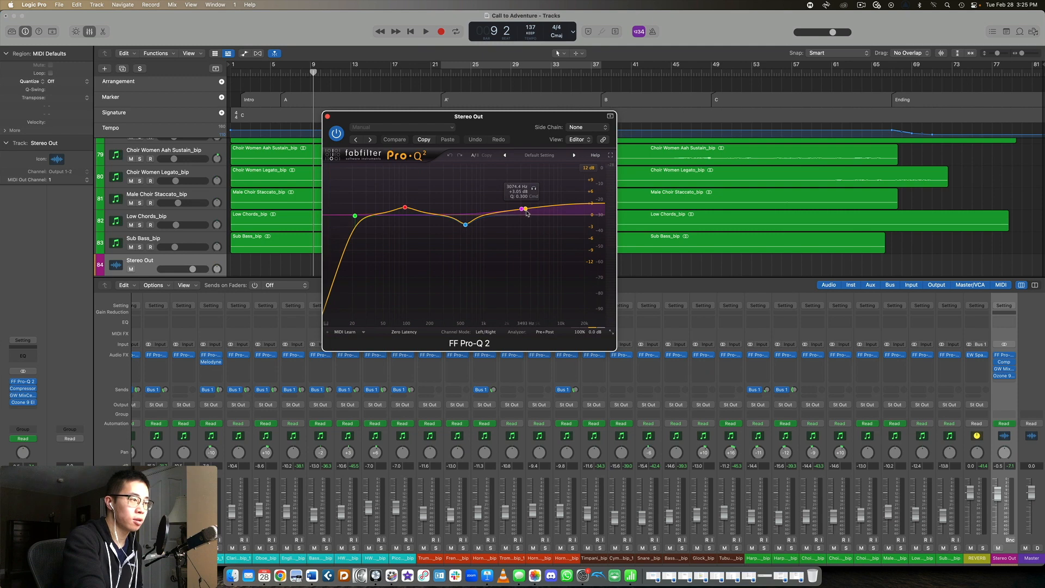
left_click(327, 116)
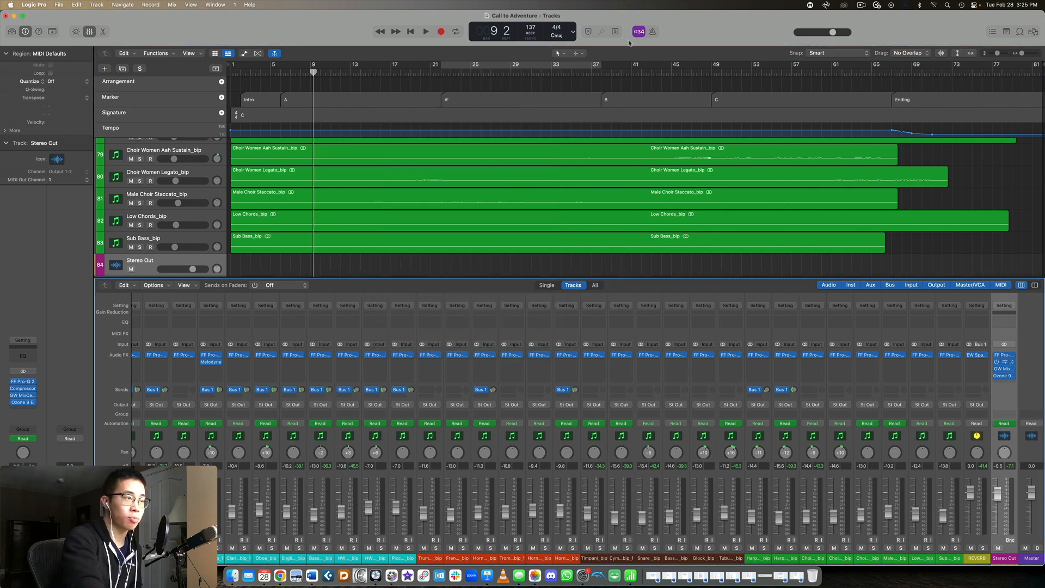
Step: Open the Compressor on Stereo Out and play the mix from bar 49 for a few bars to check its metering
left_click_drag(675, 120, 528, 128)
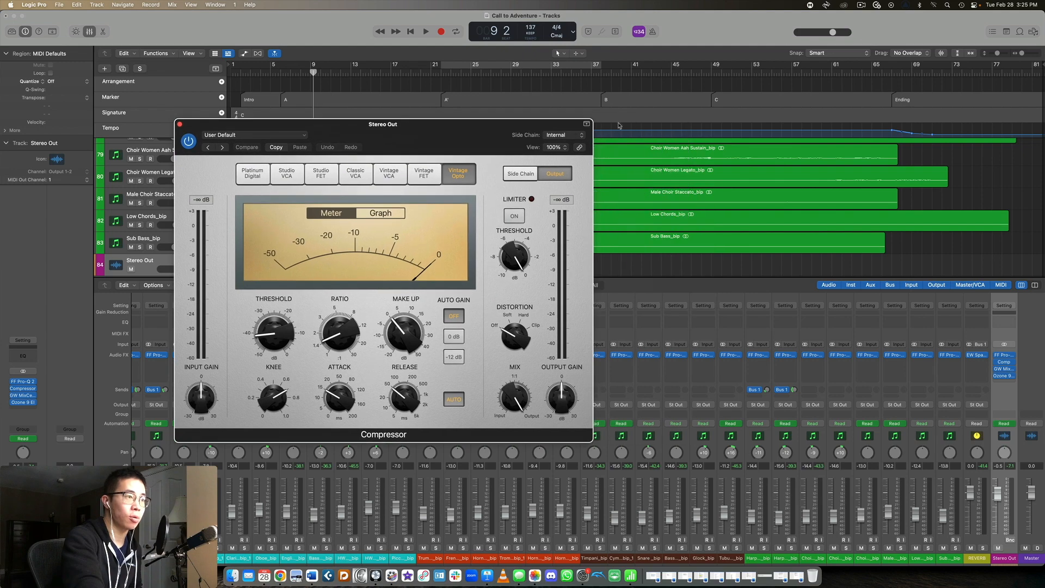
left_click(713, 75)
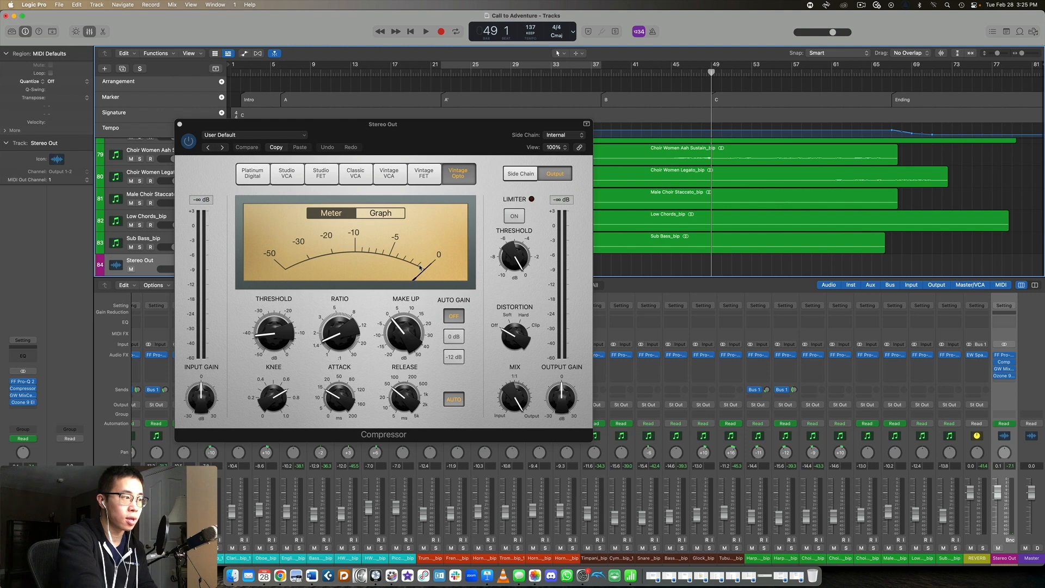
key("space")
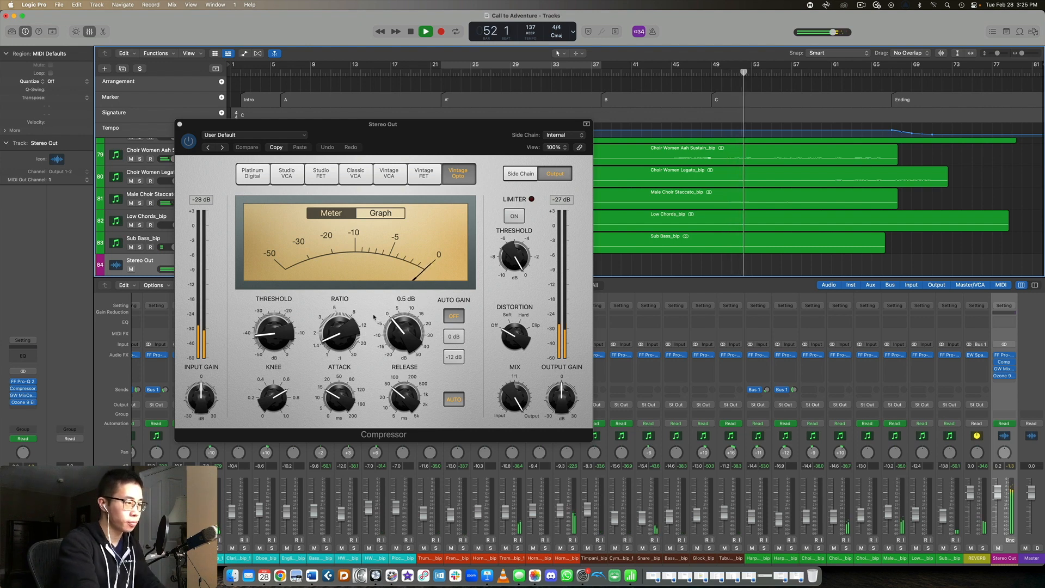
key("space")
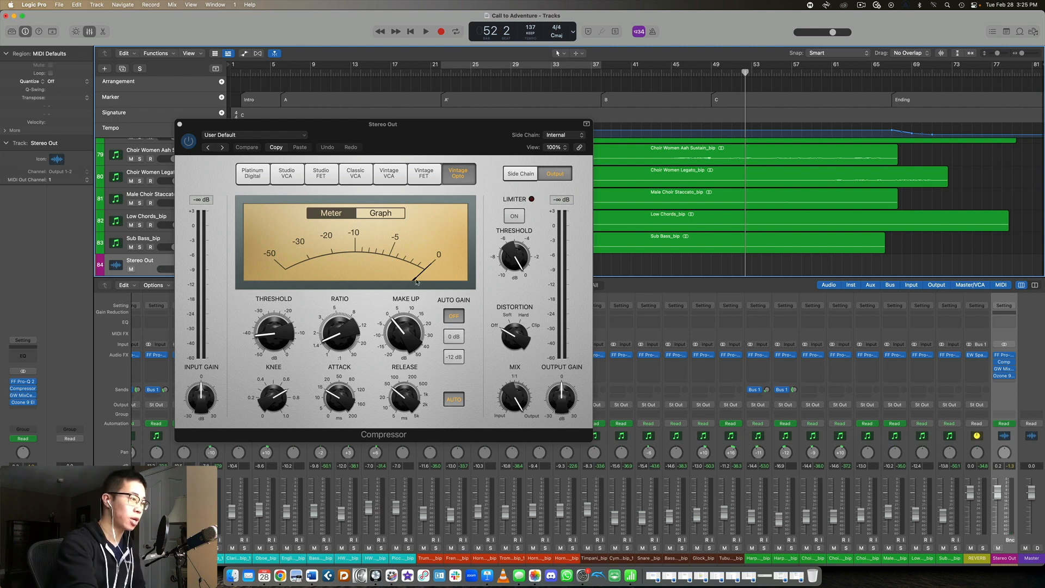
Step: Examine the ratio, threshold and make-up settings of the Stereo Out Compressor, and close the plug-in
mouse_move(336, 342)
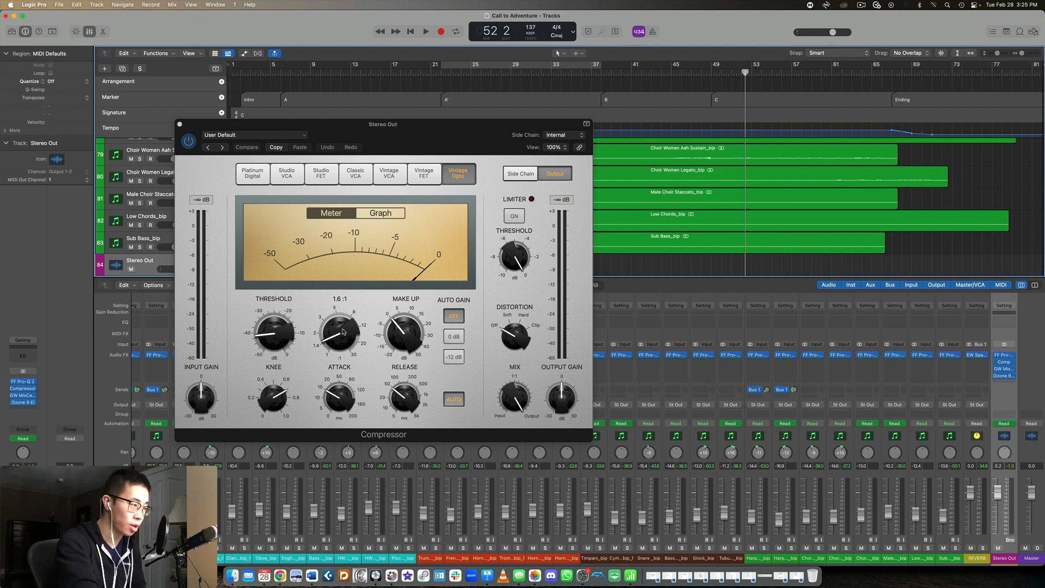
mouse_move(259, 336)
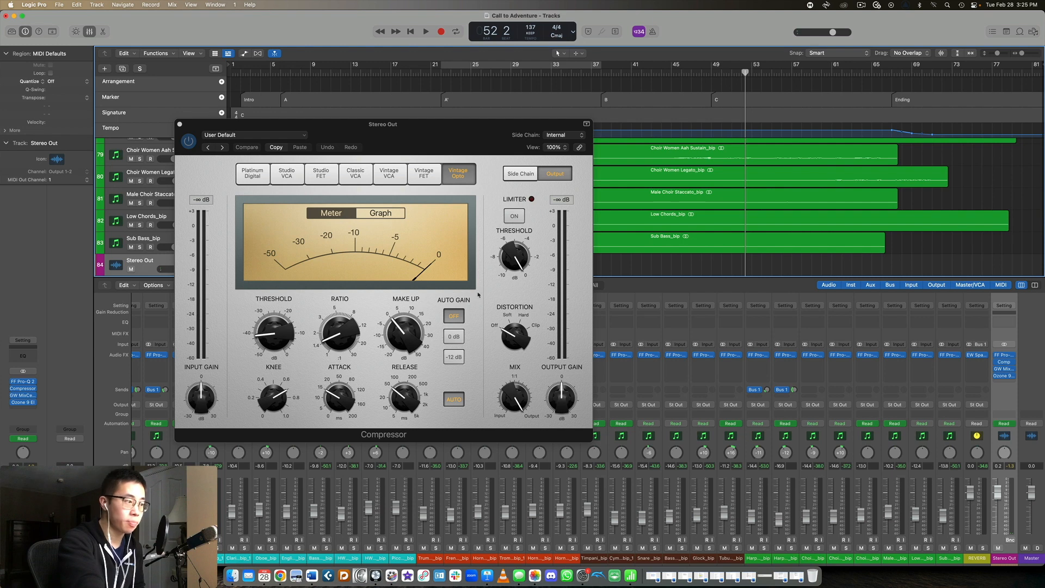
mouse_move(401, 330)
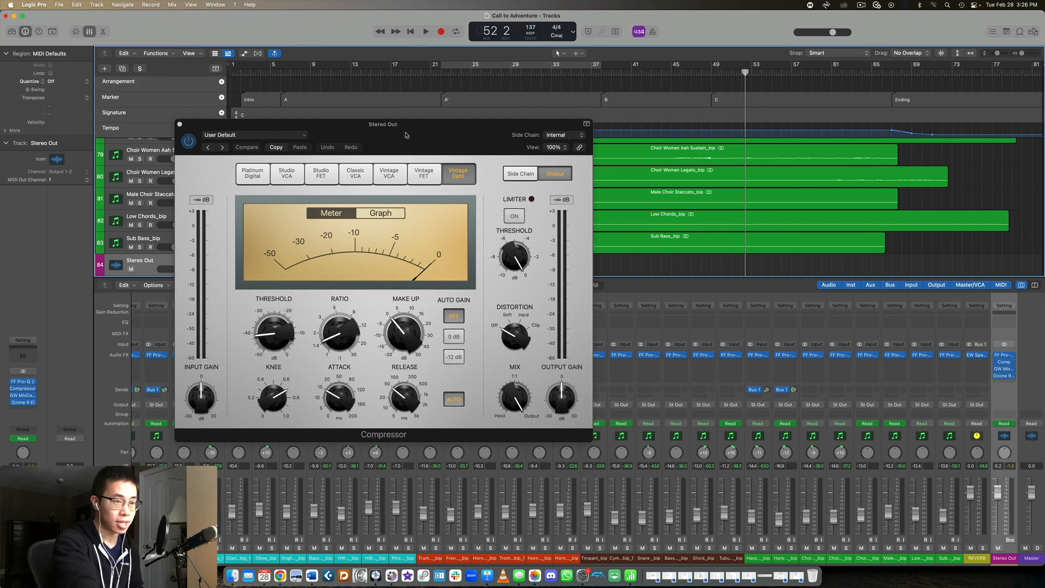
left_click(180, 124)
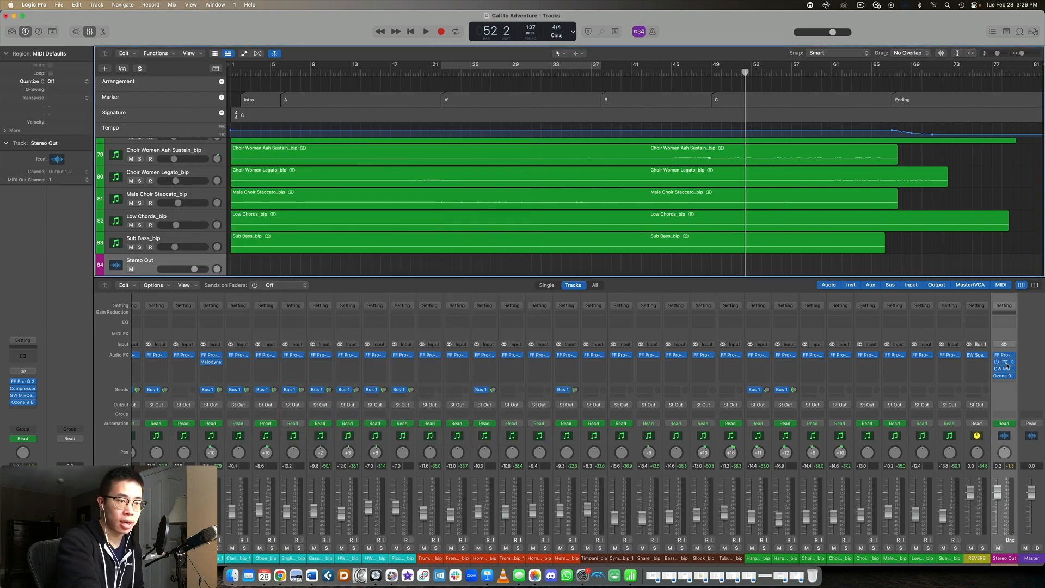
Step: Compare the mix from bar 49 with the Stereo Out GW MixCentric bypassed and enabled, and close the plug-in with it left on
left_click(1002, 369)
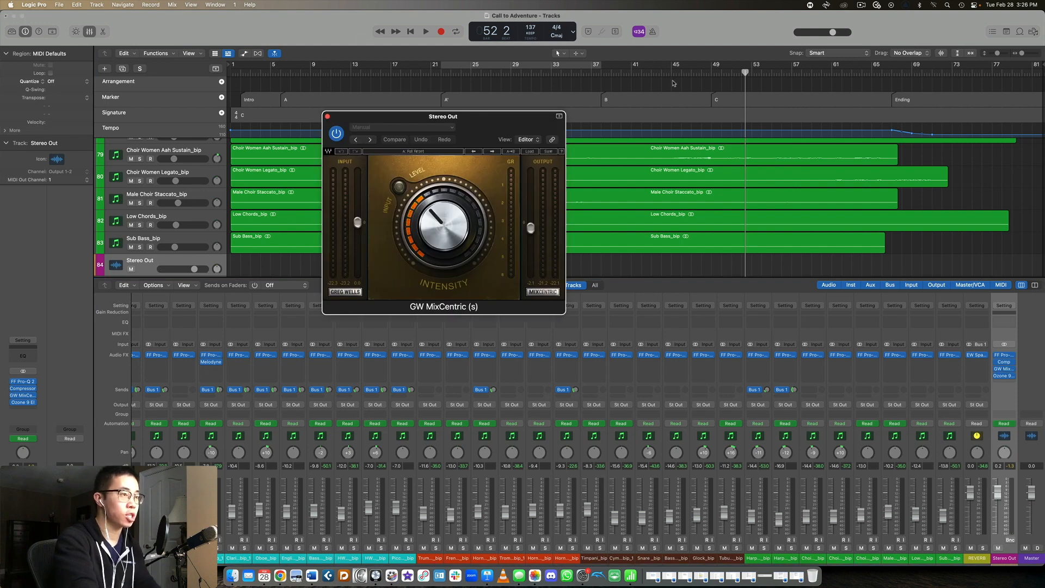
left_click(713, 73)
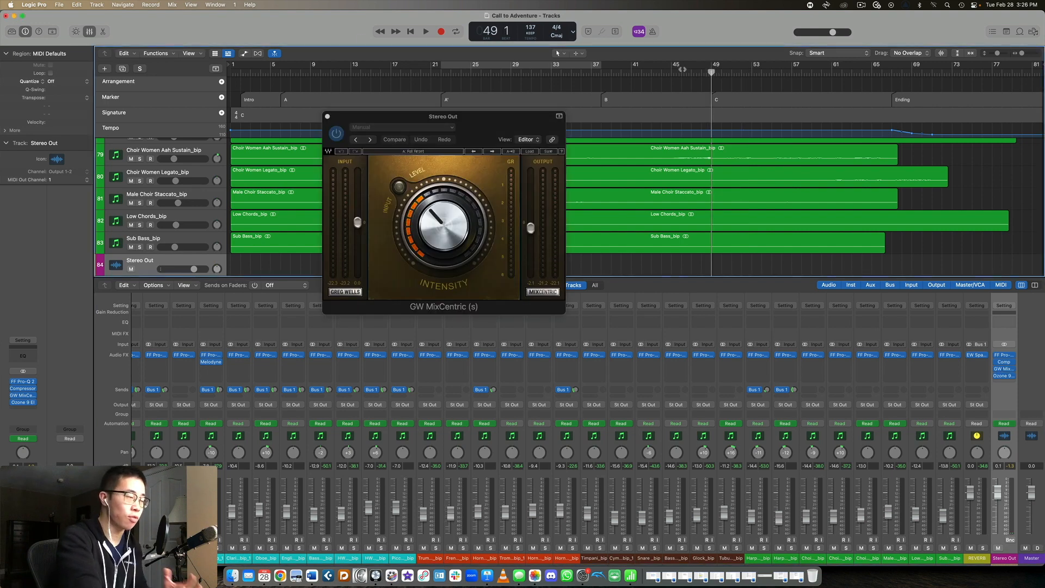
left_click(335, 136)
key("space")
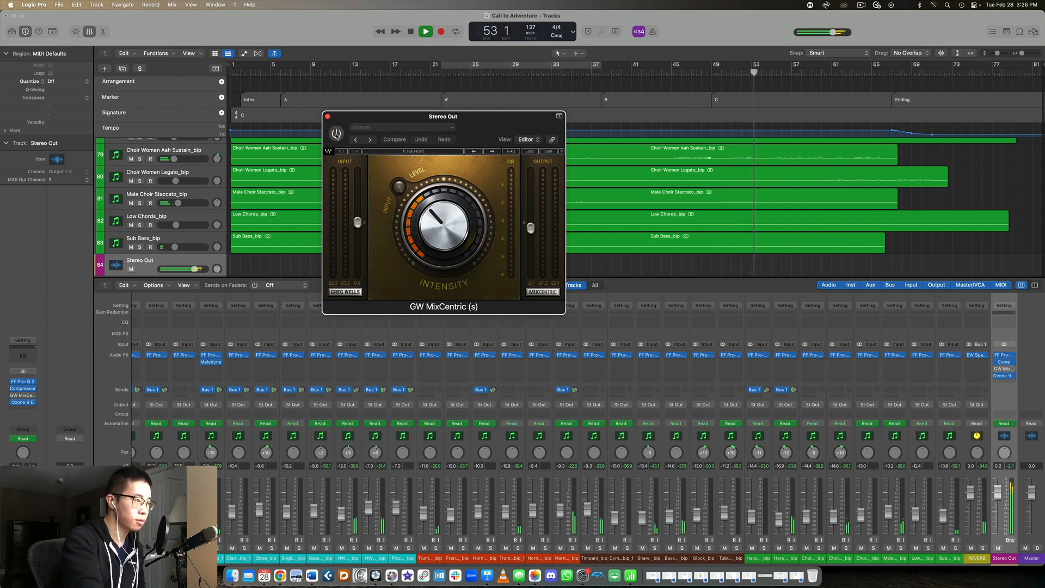
left_click(337, 133)
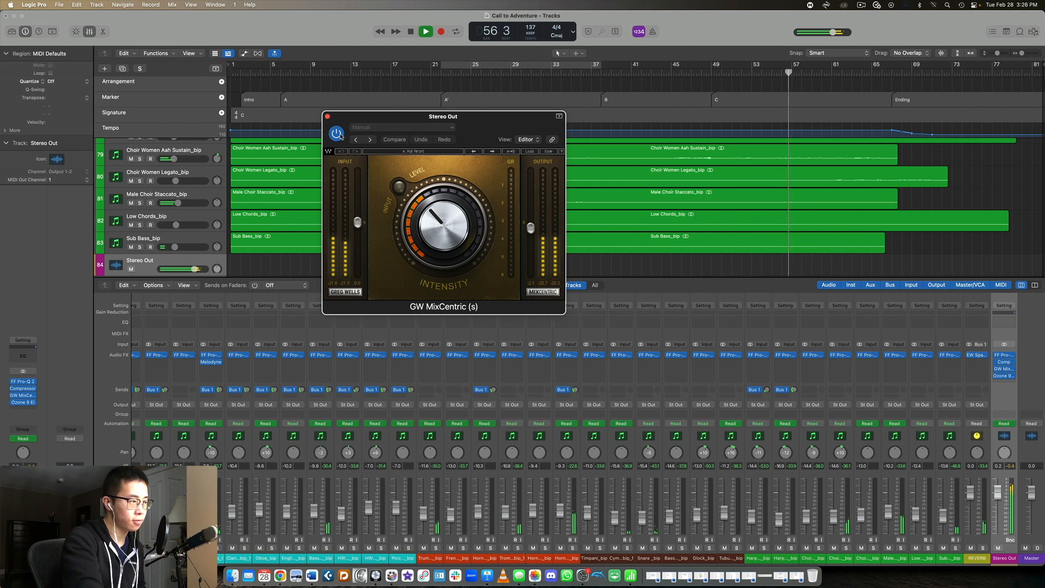
left_click(339, 134)
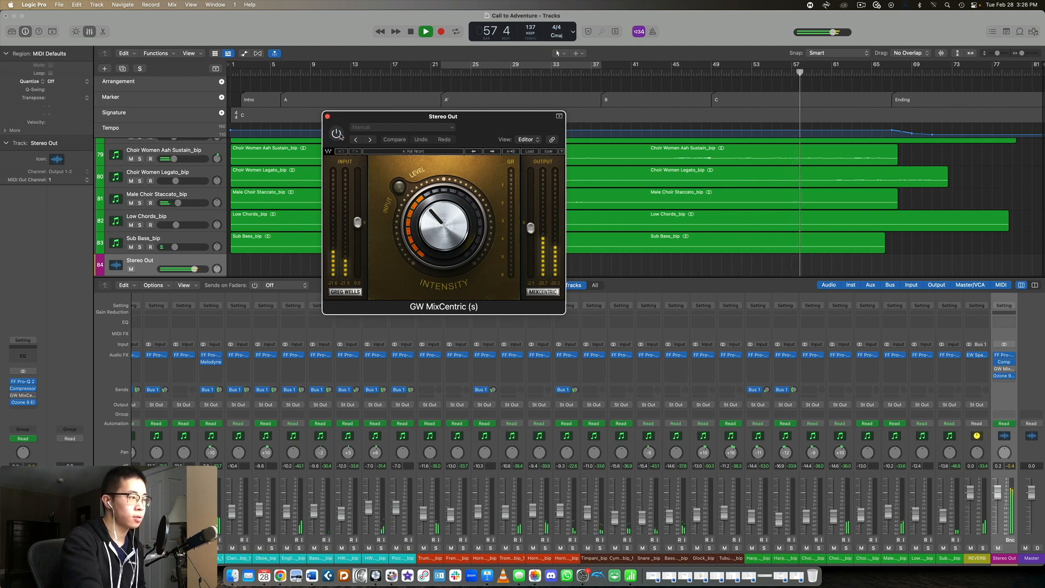
left_click(339, 135)
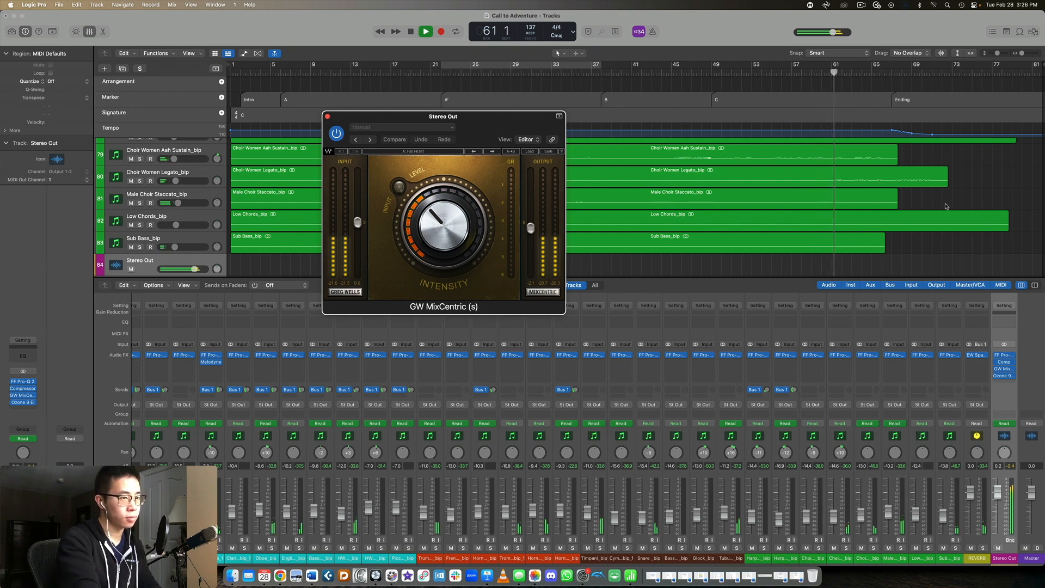
key("space")
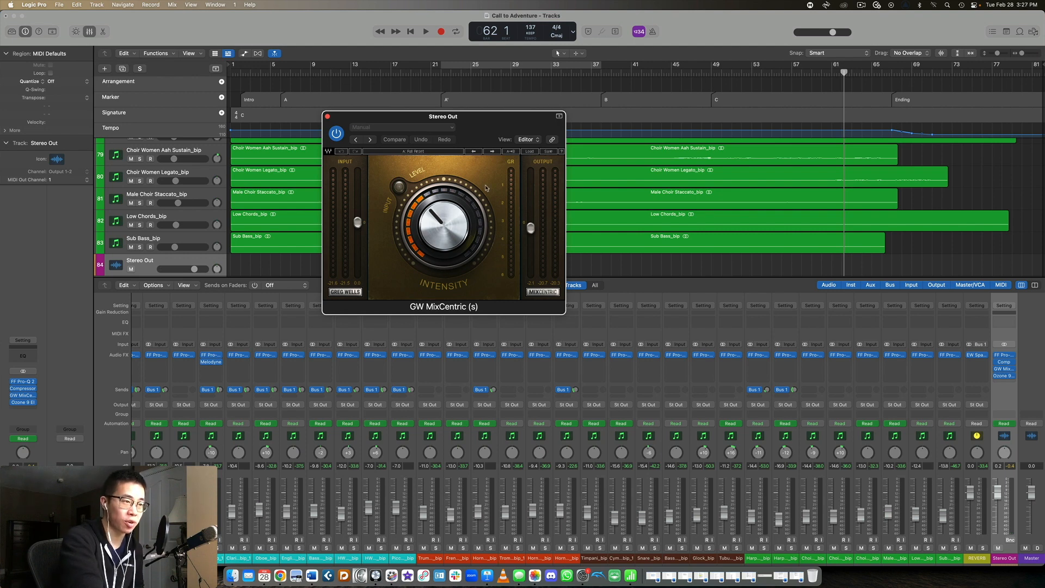
left_click(327, 117)
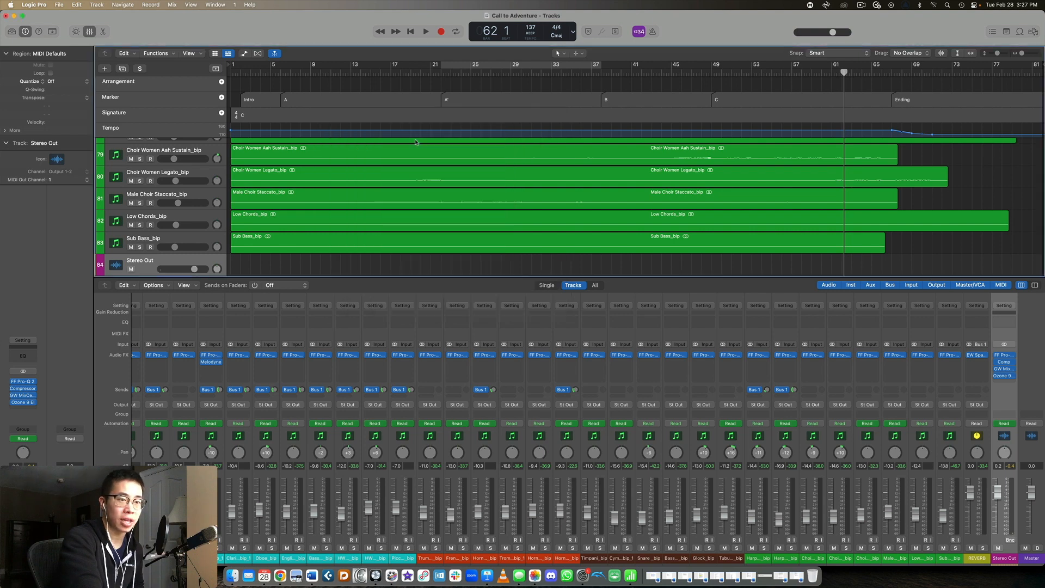
Step: Open Ozone 9 Elements on Stereo Out, compare its equalizer curve side by side with the Pro-Q 2 curve, and close Pro-Q 2
left_click(1004, 376)
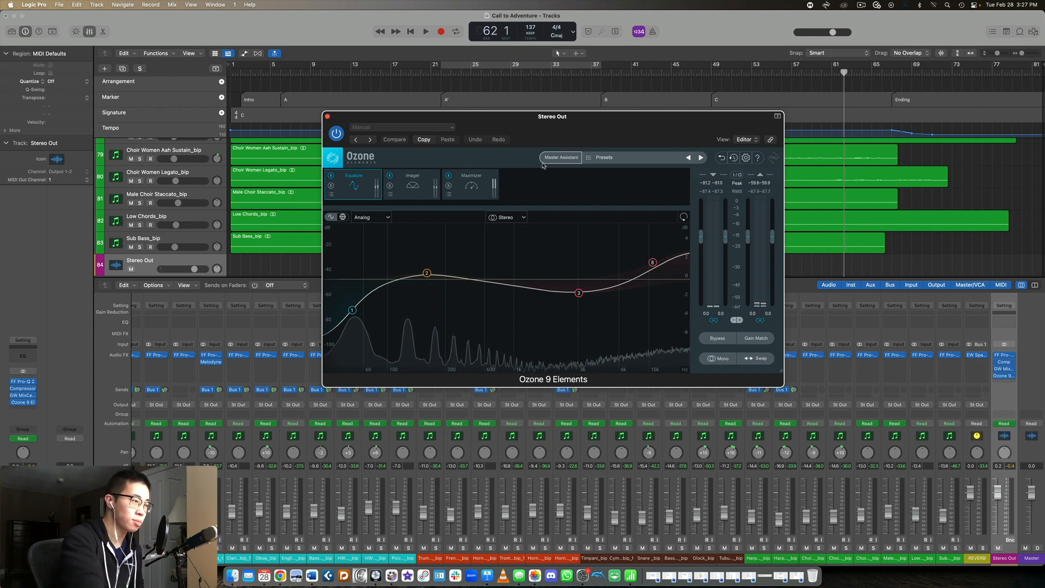
mouse_move(774, 73)
left_mouse_down()
mouse_move(708, 72)
mouse_move(814, 71)
mouse_move(782, 72)
left_mouse_up()
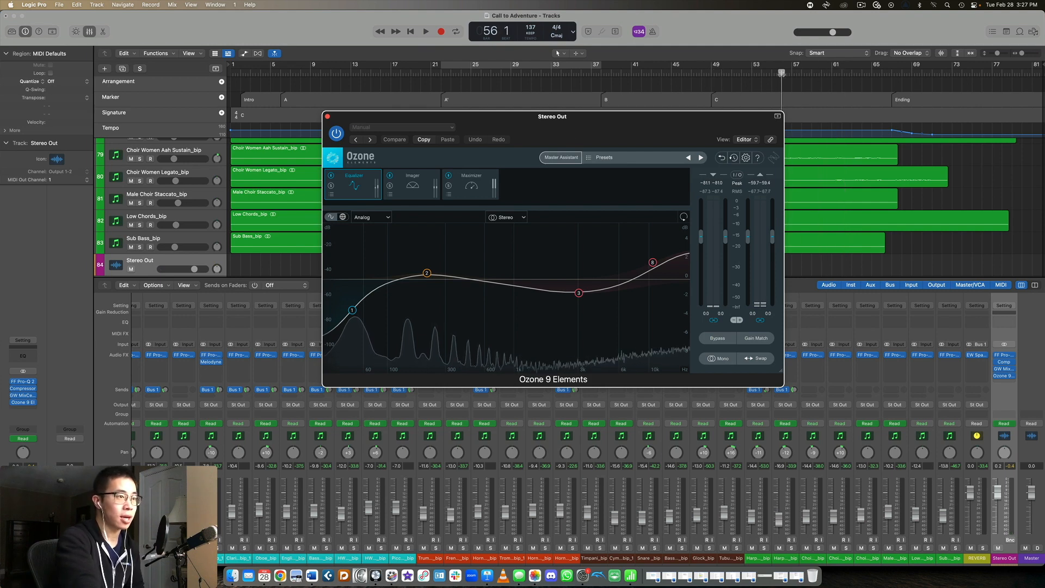
left_click_drag(625, 134, 528, 135)
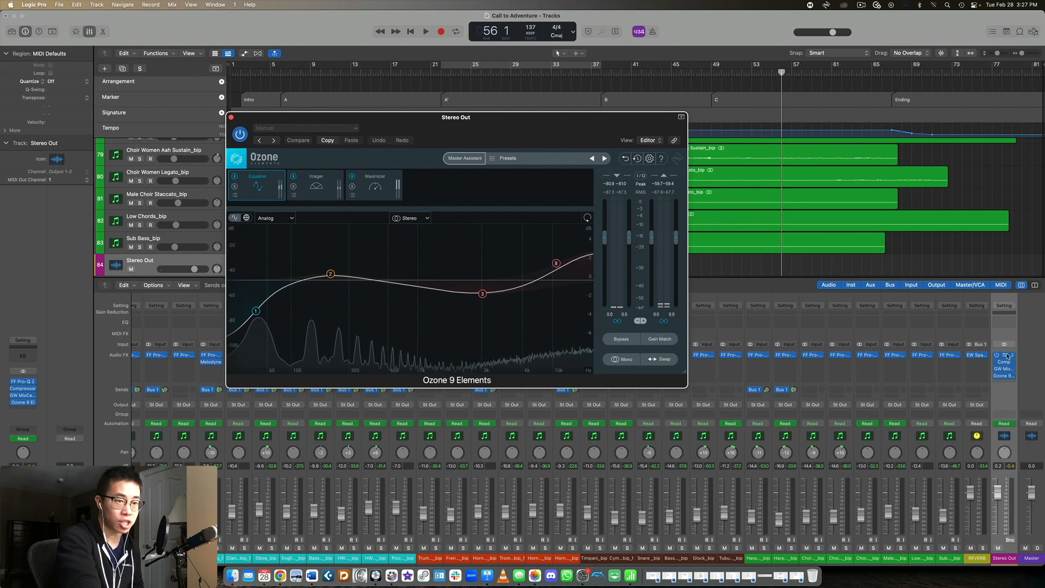
left_click_drag(511, 134, 863, 158)
mouse_move(874, 236)
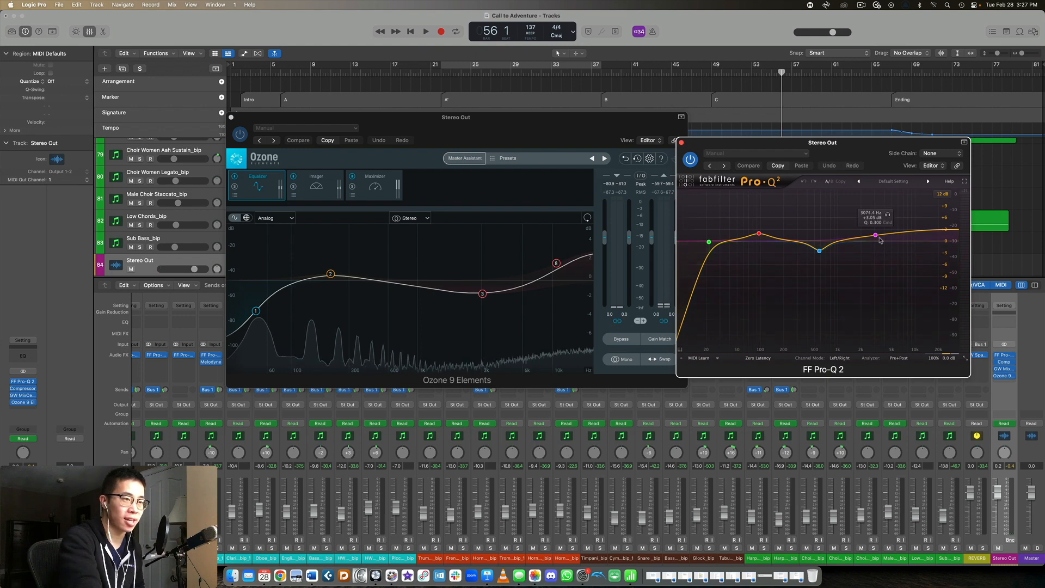
mouse_move(761, 240)
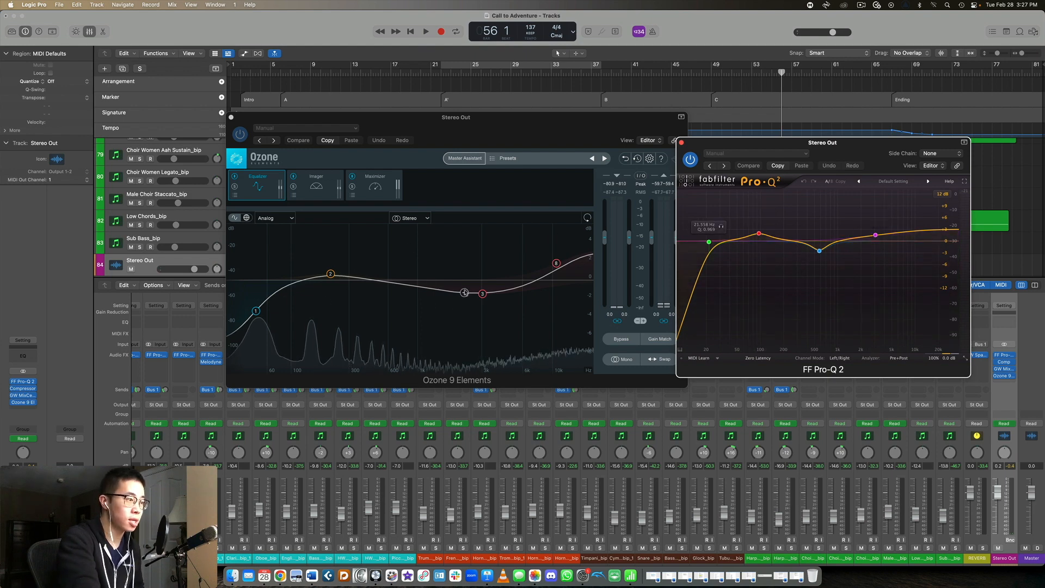
mouse_move(800, 245)
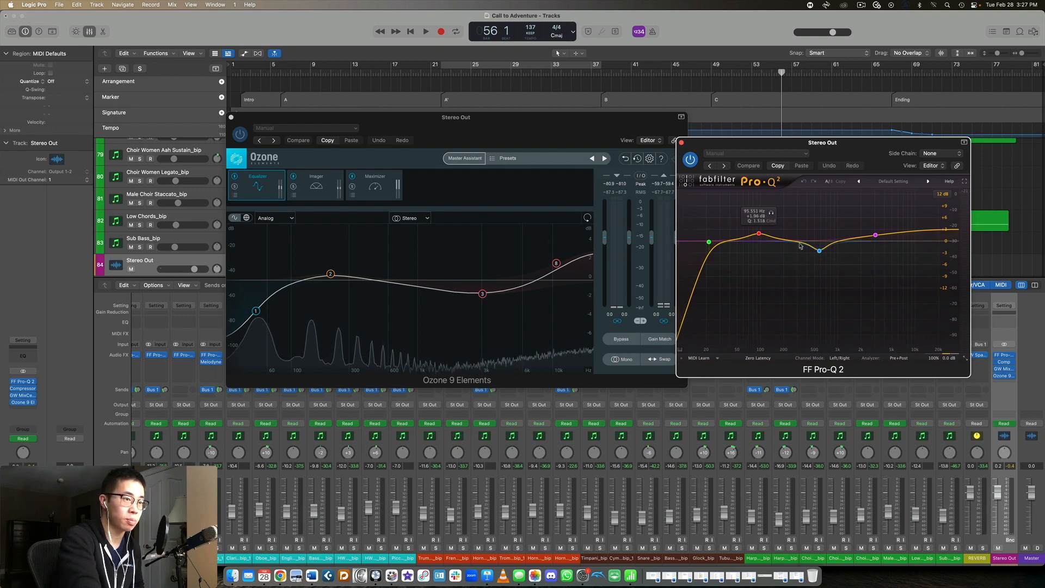
left_click(682, 143)
Step: Play the mix from bar 49 and compare it with Ozone 9 Elements bypassed and enabled, leaving it on
left_click(714, 72)
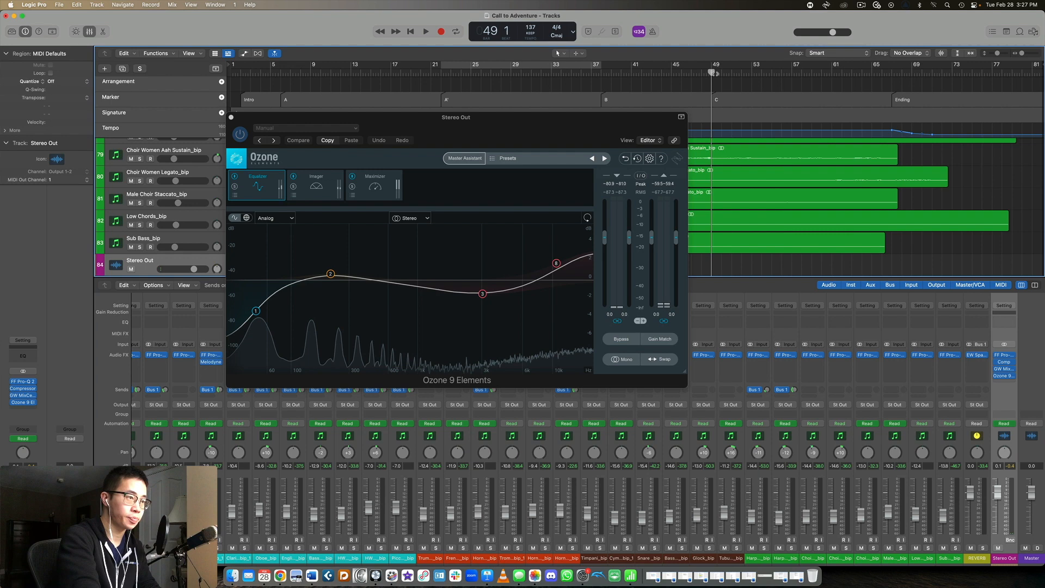
key("space")
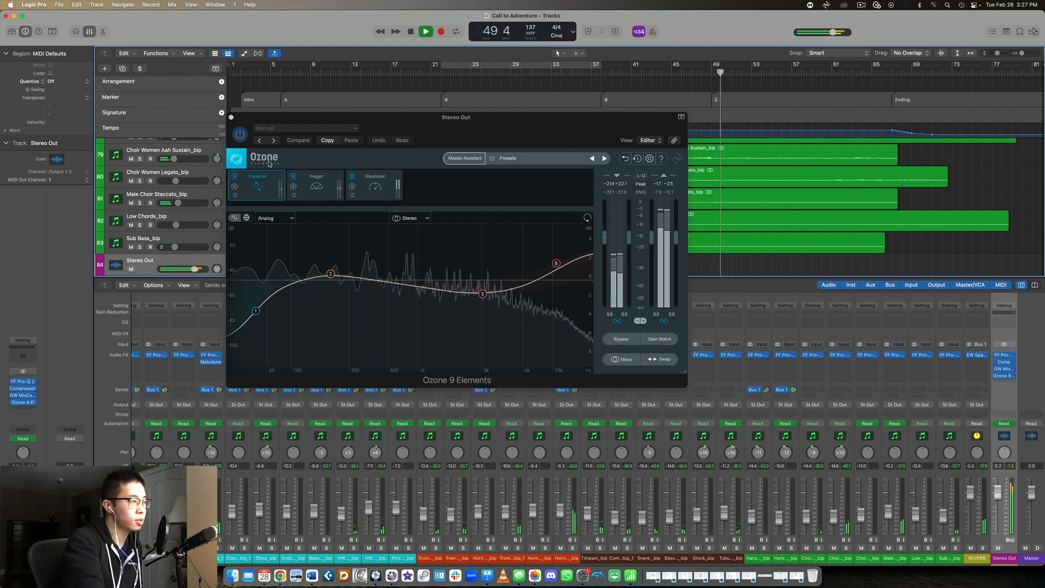
left_click(241, 135)
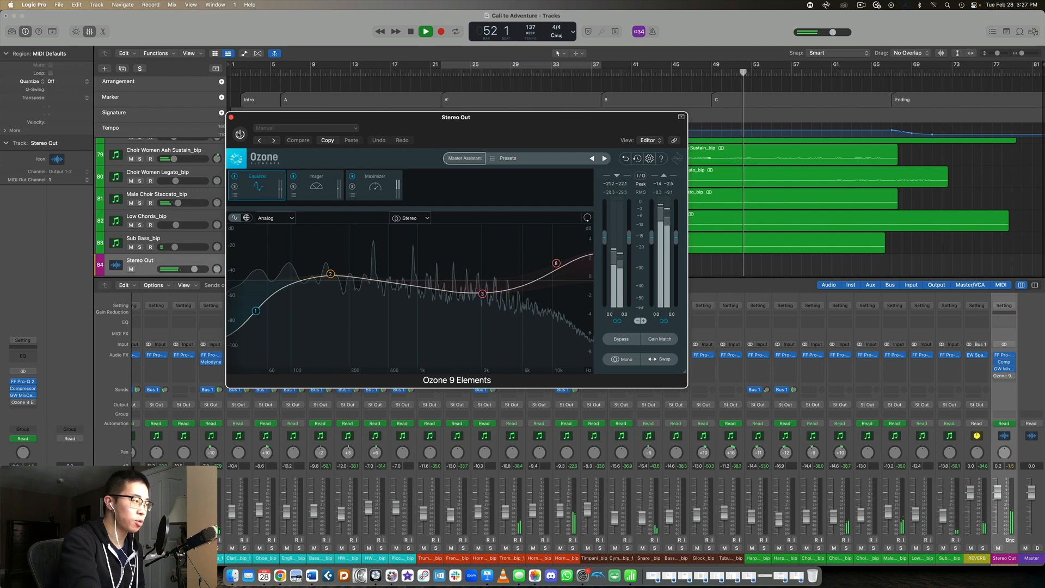
left_click(239, 134)
Step: Examine Ozone's Maximizer and Imager modules during playback, stop the mix, and return to the Equalizer module
left_click(376, 190)
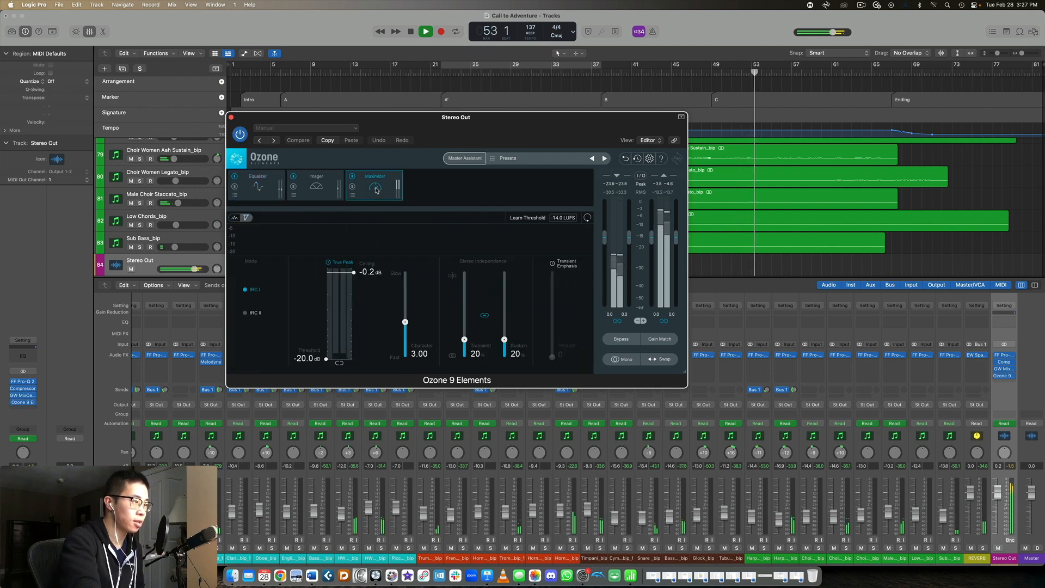
left_click(319, 192)
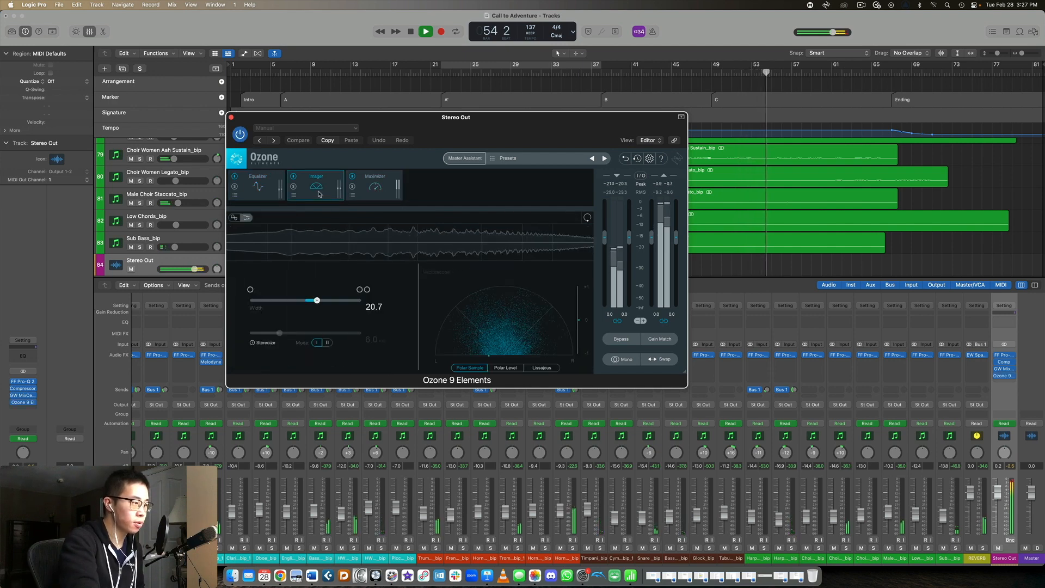
key("space")
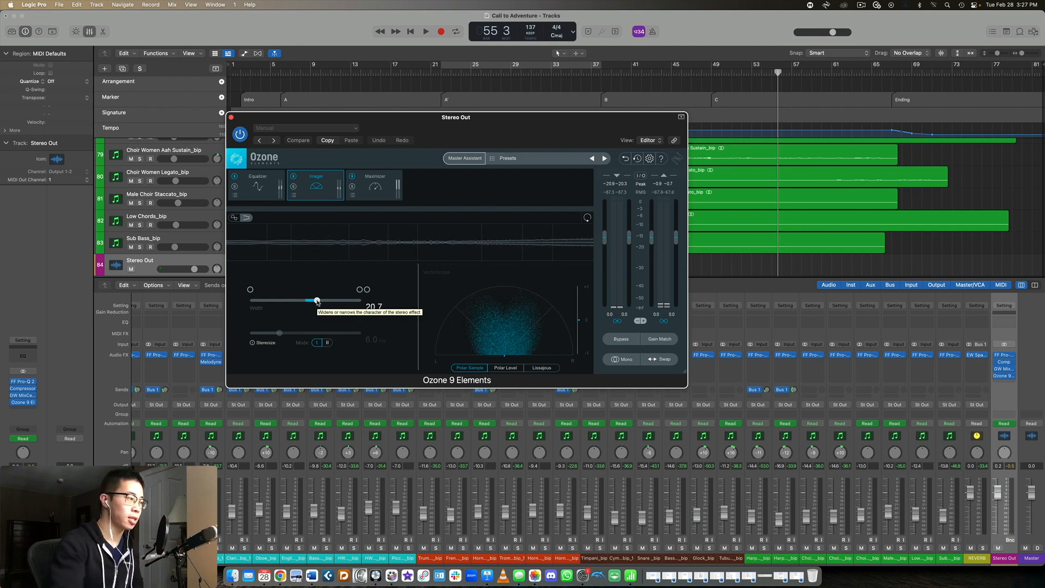
left_click(274, 186)
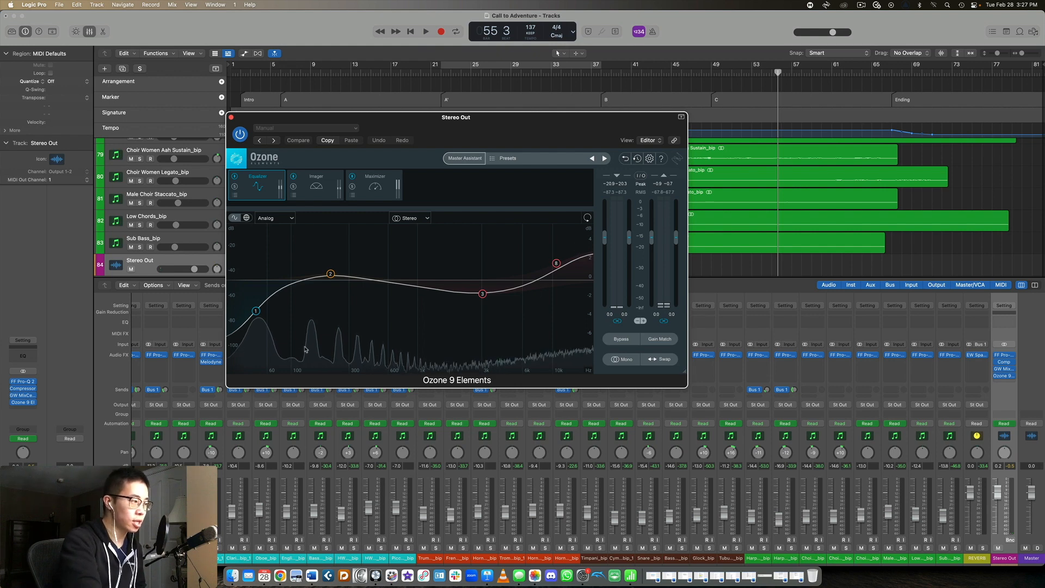
Step: Switch GW MixCentric off and back on in the Stereo Out chain, recheck its settings, and close both it and Ozone
left_click(1000, 372)
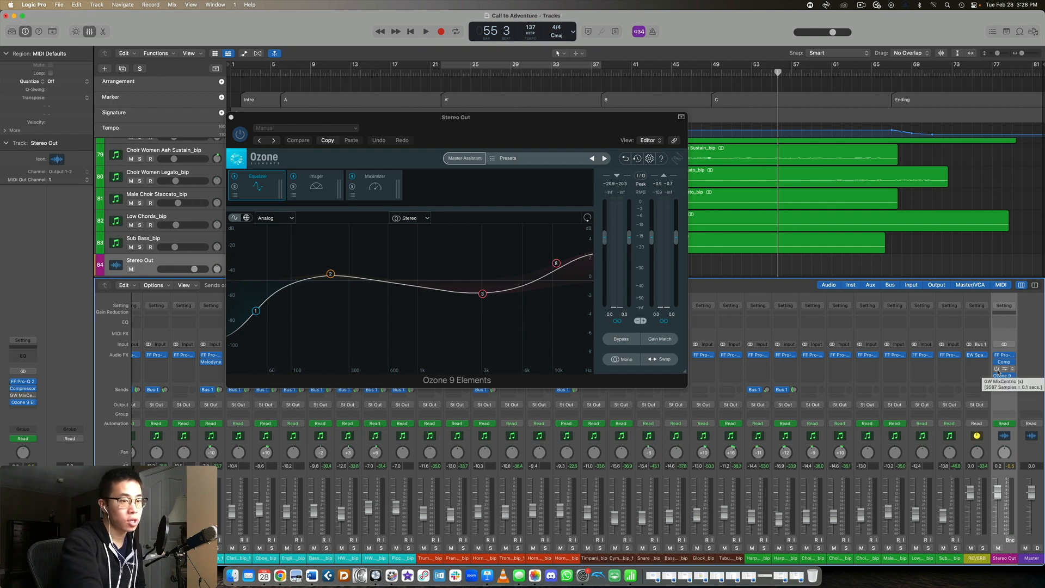
left_click(998, 370)
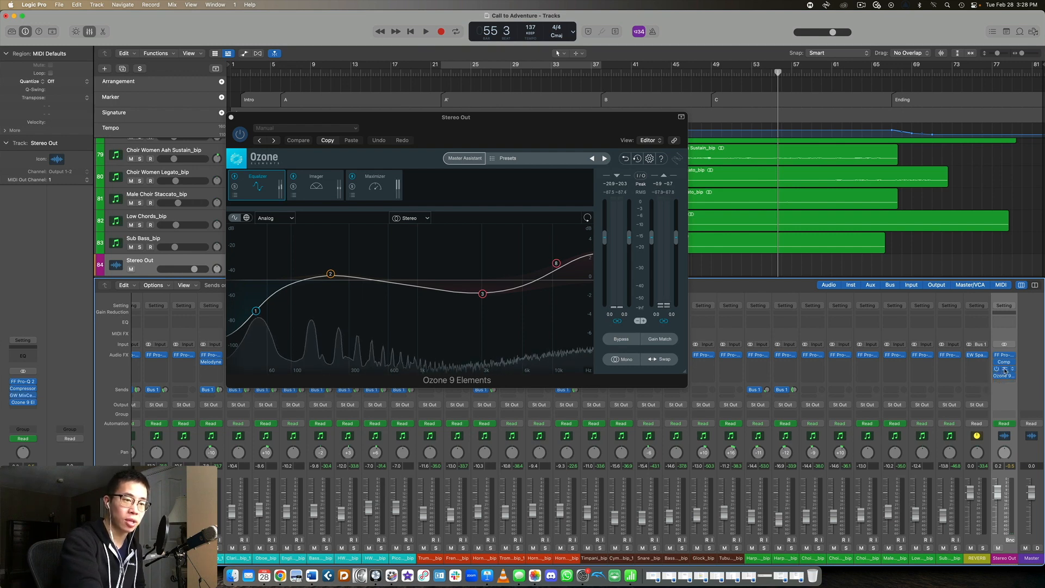
left_click(1004, 370)
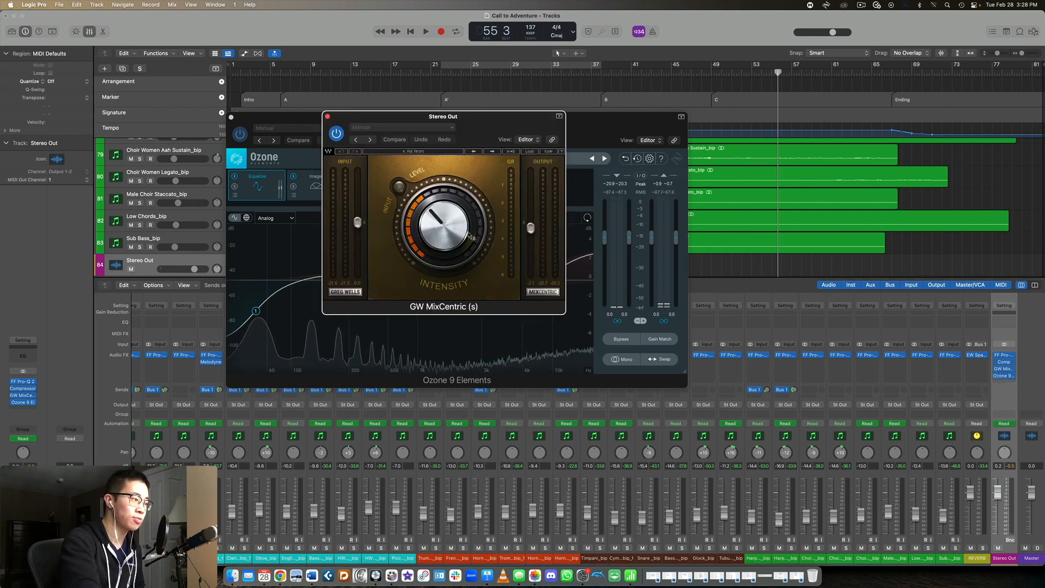
left_click(327, 117)
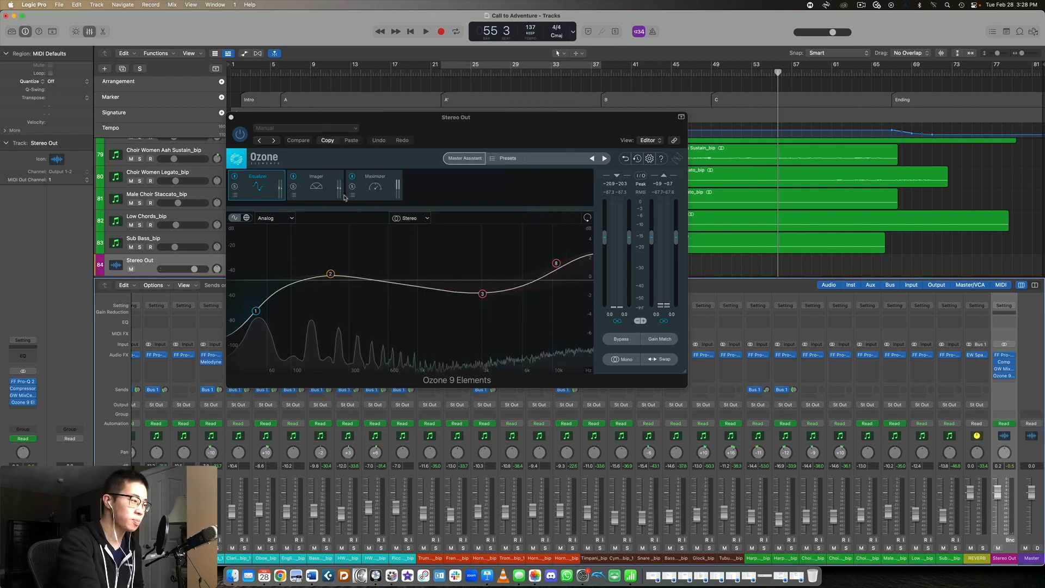
left_click(230, 118)
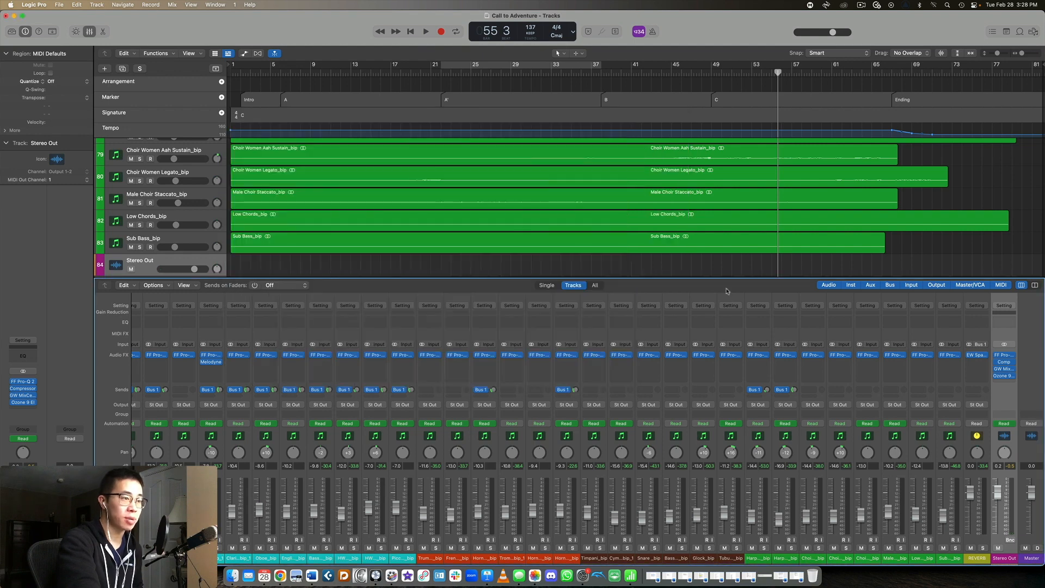
Step: Examine the inserts and reverb sends across the mixer's channel strips, selecting the Harp Gliss_bip channel
scroll(977, 347, "left", 15)
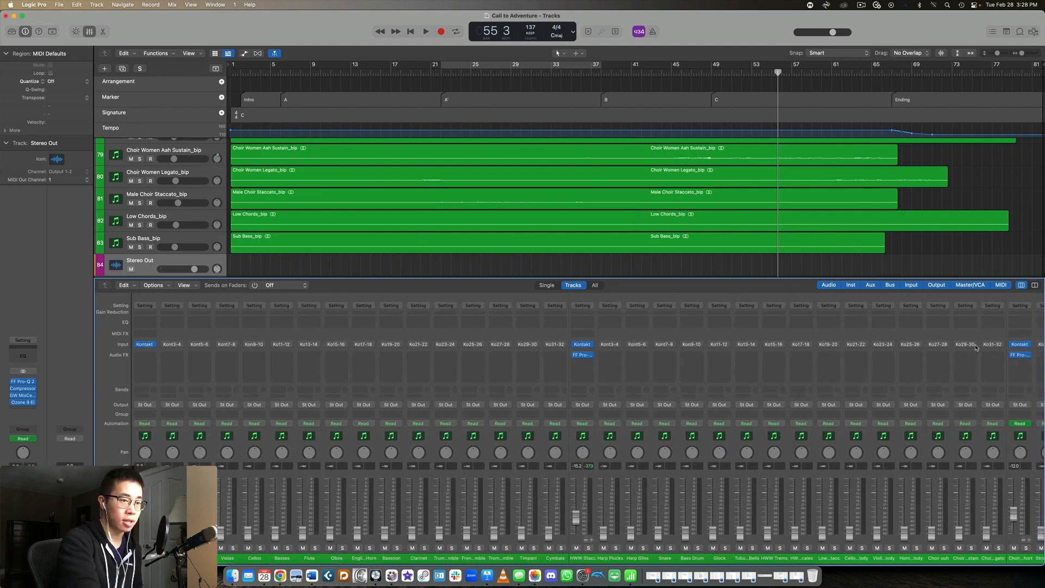
scroll(894, 337, "right", 15)
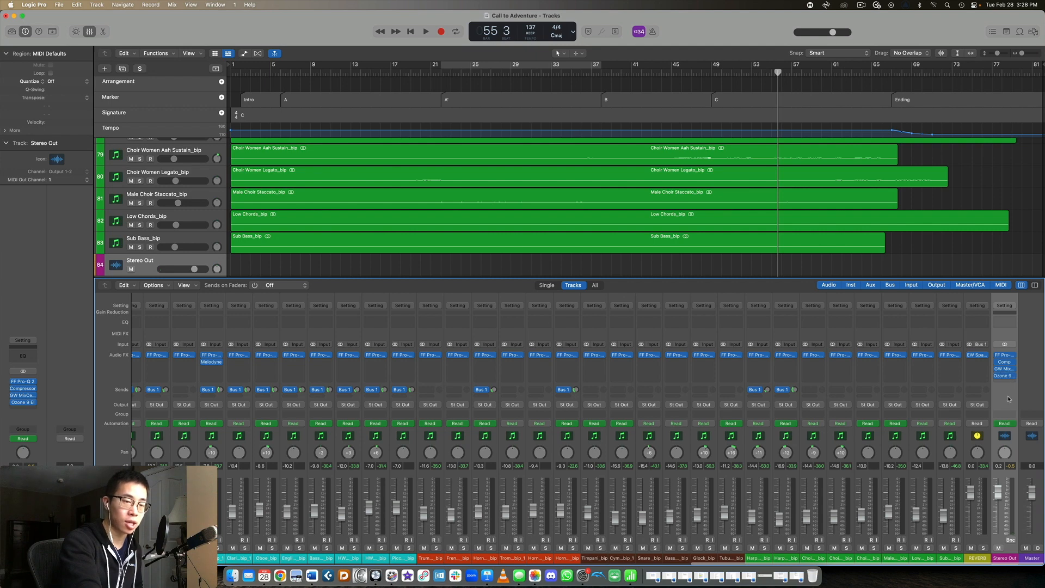
left_click(794, 442)
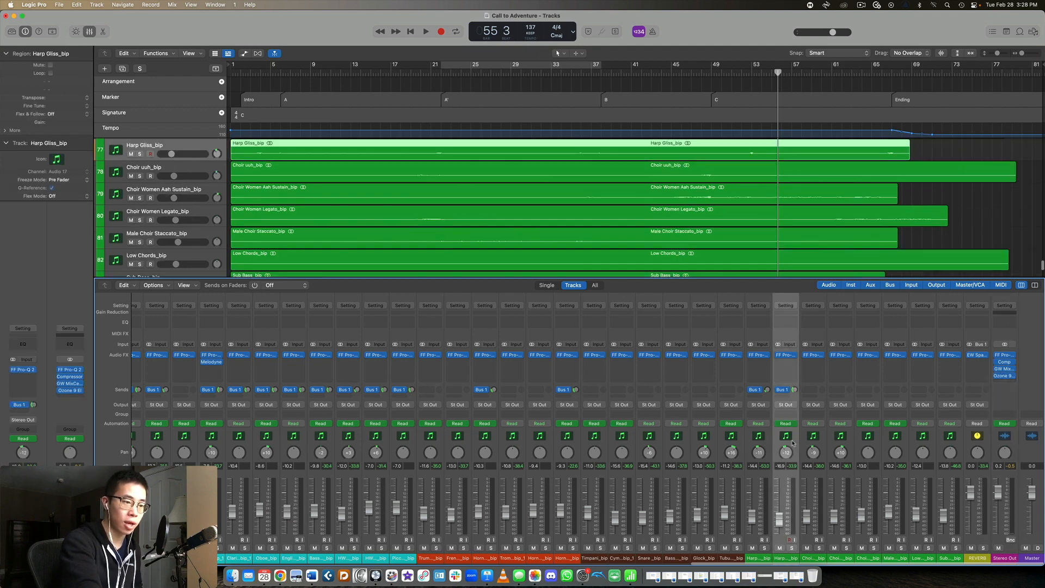
scroll(794, 391, "left", 10)
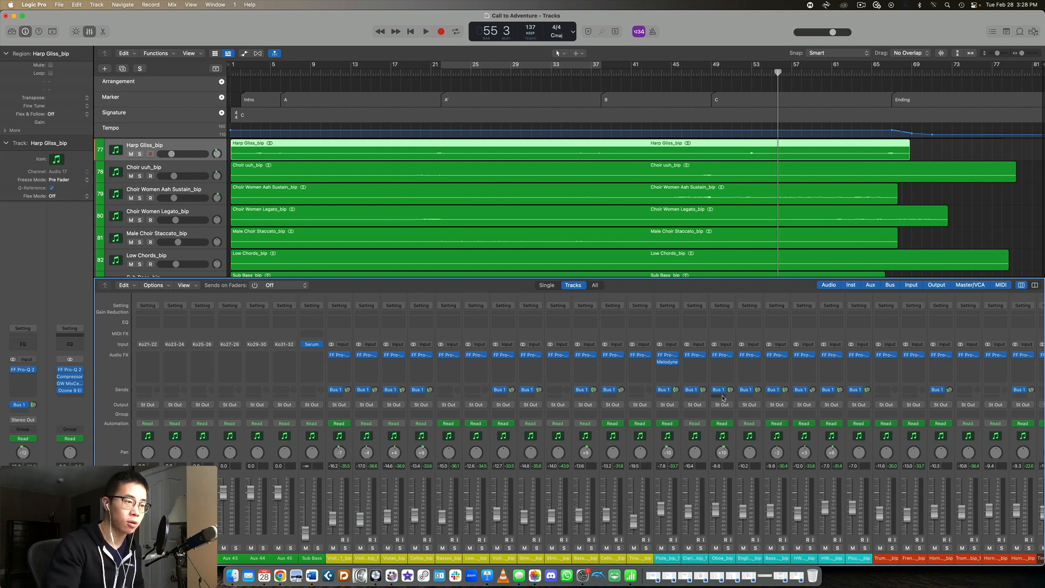
scroll(729, 399, "right", 10)
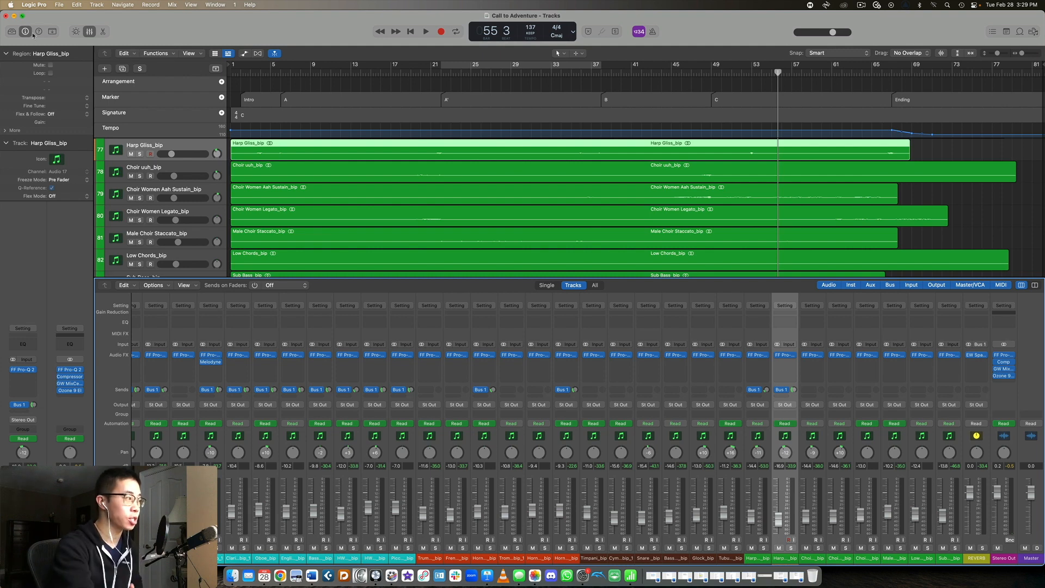
Step: Show the volume automation on the tracks and hide the mixer to enlarge the arrangement
left_click(244, 54)
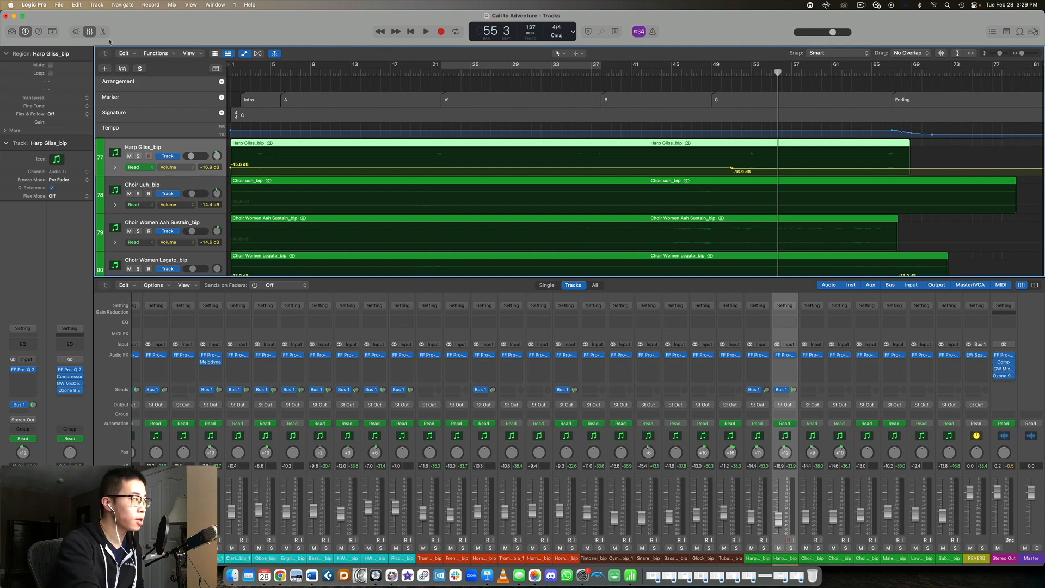
left_click(90, 32)
scroll(732, 292, "up", 3)
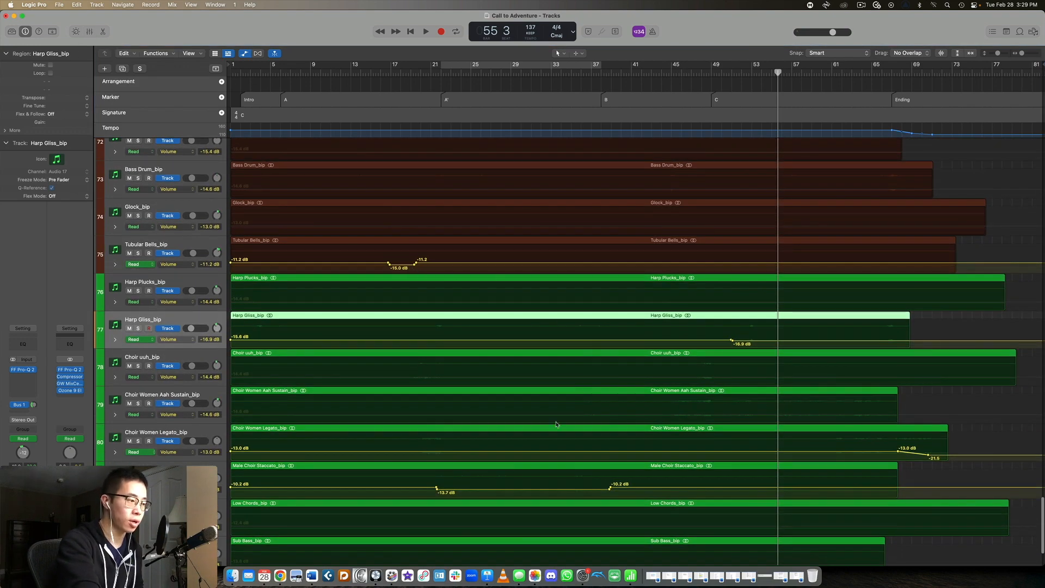
Step: Examine the volume automation curves on the percussion, brass, woodwind and string tracks
scroll(578, 389, "up", 15)
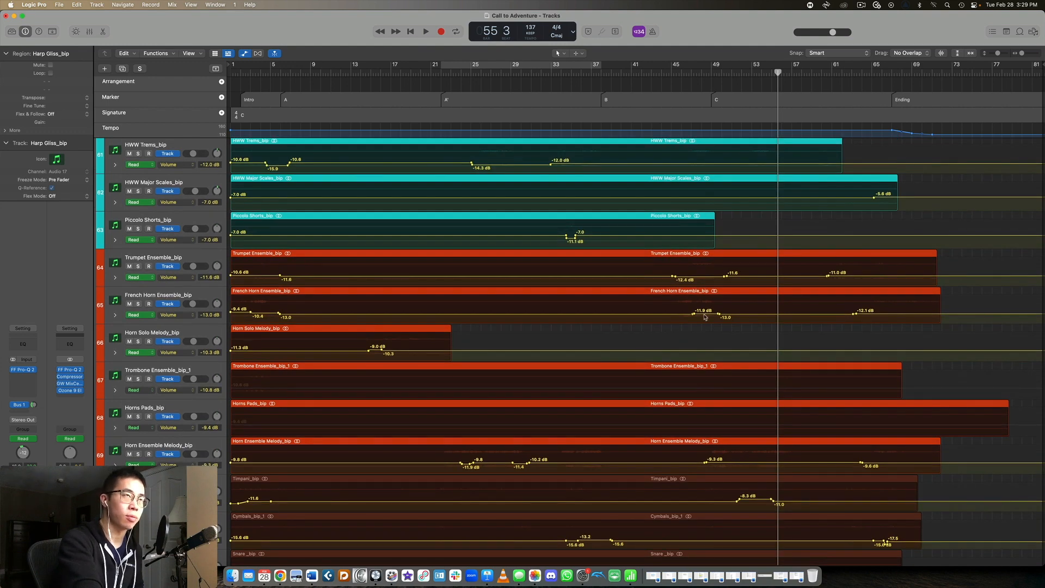
scroll(705, 315, "down", 5)
scroll(556, 320, "up", 4)
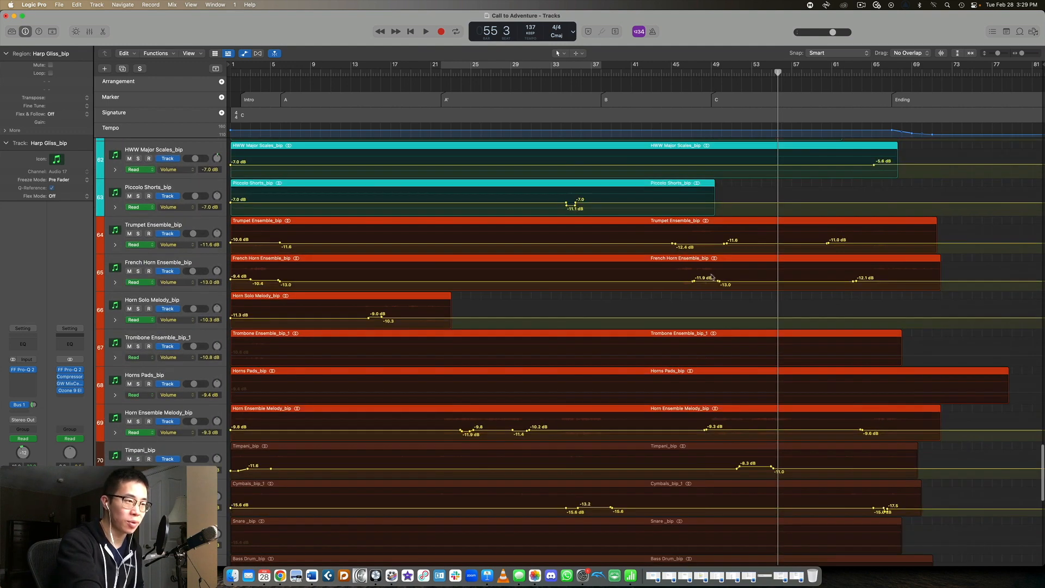
scroll(716, 282, "up", 6)
scroll(716, 281, "up", 9)
scroll(716, 281, "up", 4)
scroll(716, 281, "down", 5)
scroll(716, 282, "down", 6)
scroll(408, 275, "down", 6)
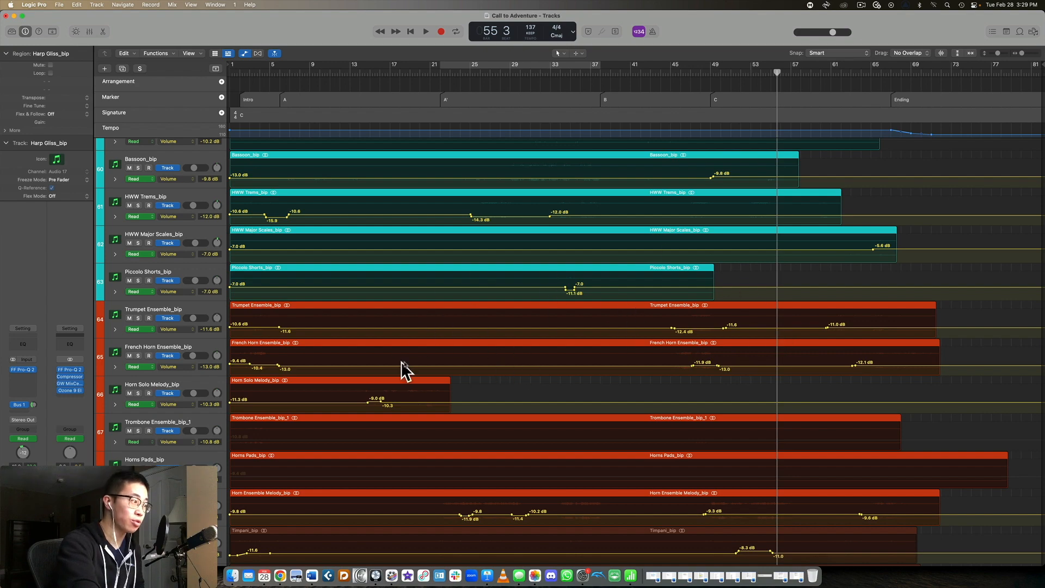
scroll(512, 327, "up", 10)
scroll(512, 328, "up", 4)
Step: Hide the inspector and the track automation, and look over the bounced string and woodwind regions in the arrangement
left_click(25, 31)
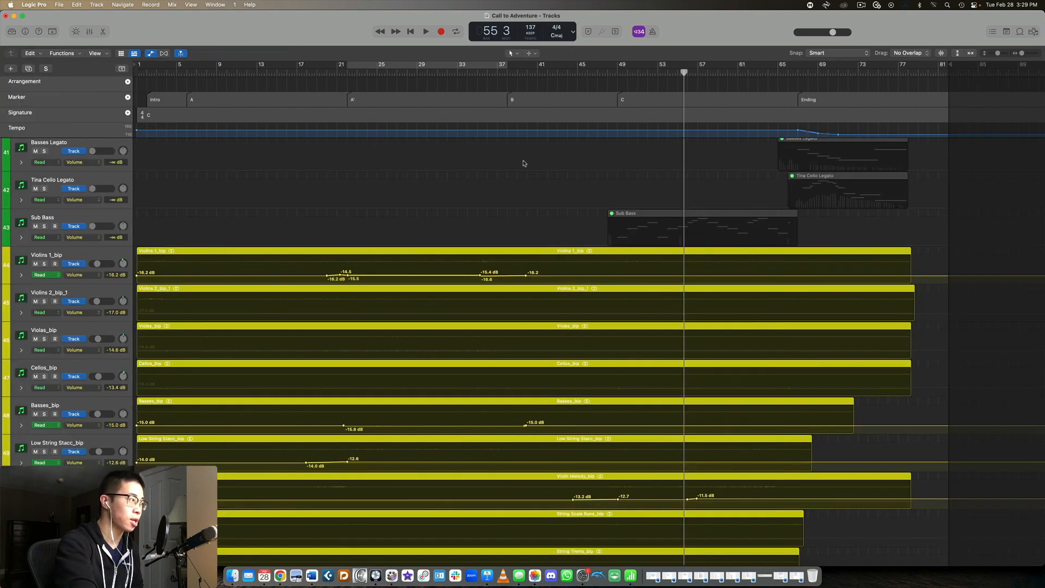
left_click(147, 55)
scroll(779, 223, "down", 10)
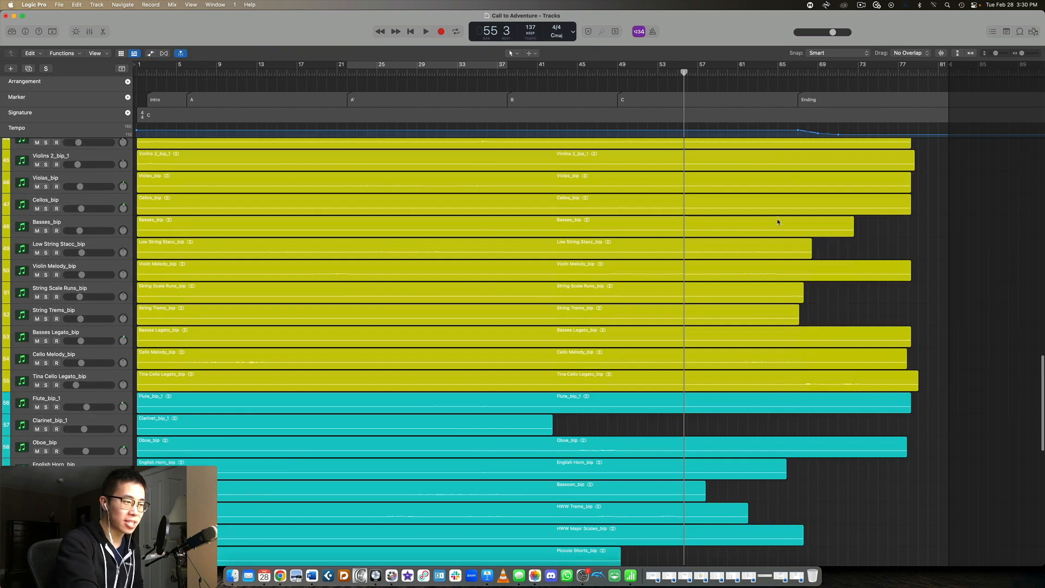
scroll(817, 234, "down", 2)
scroll(888, 264, "up", 20)
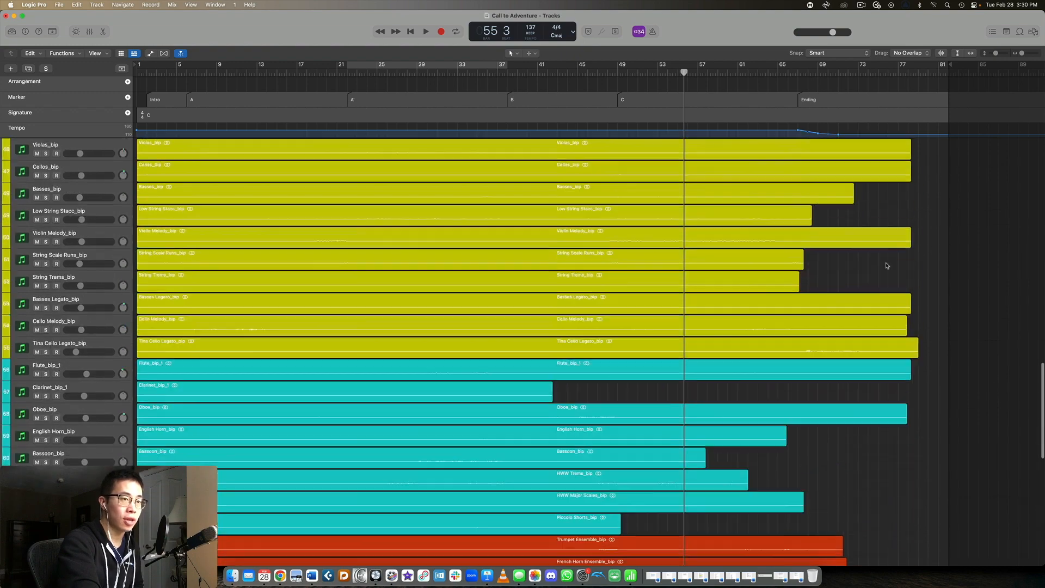
scroll(887, 265, "down", 5)
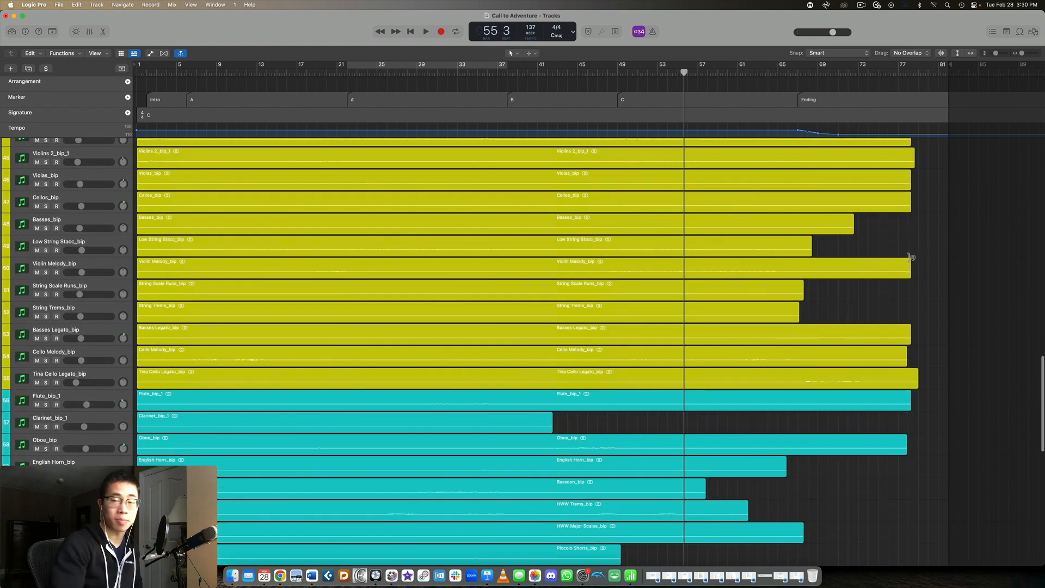